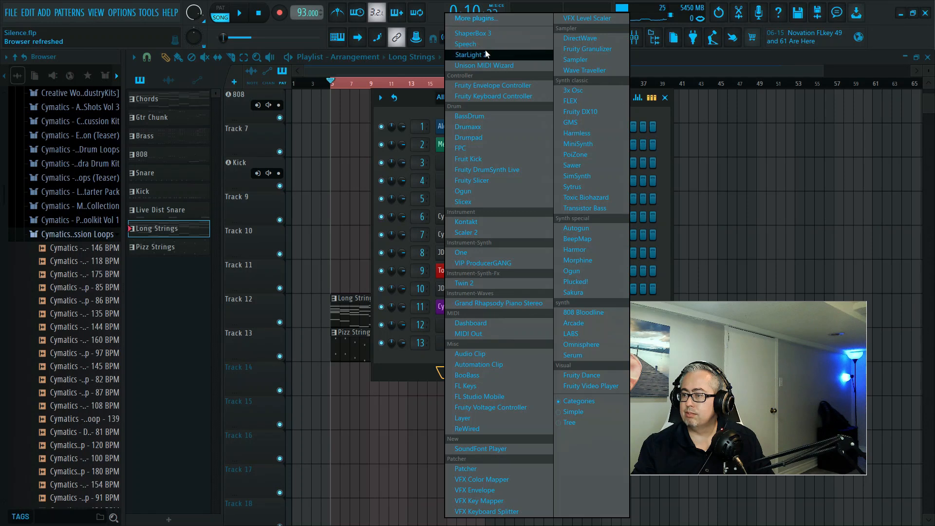
- Find the Grand Rhapsody Piano Stereo generator by searching for "rha" and add it to the project
click(486, 21)
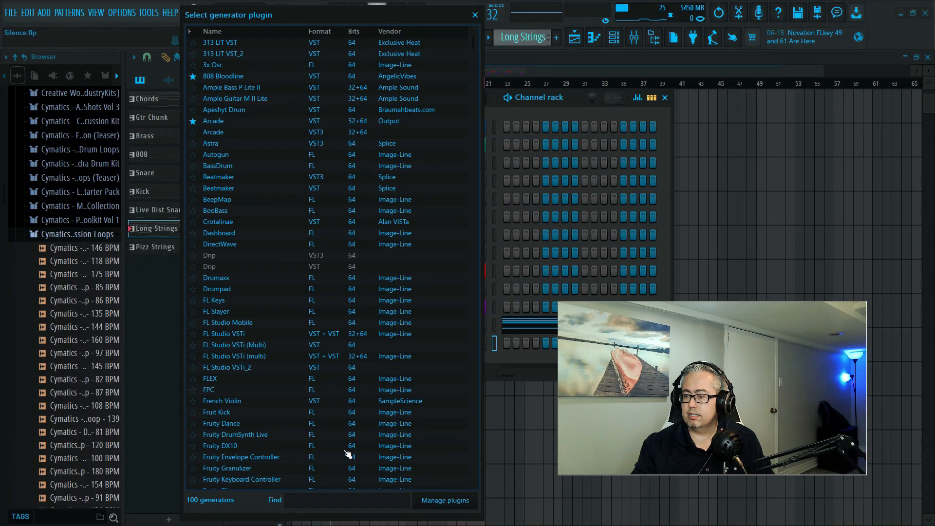
click(325, 500)
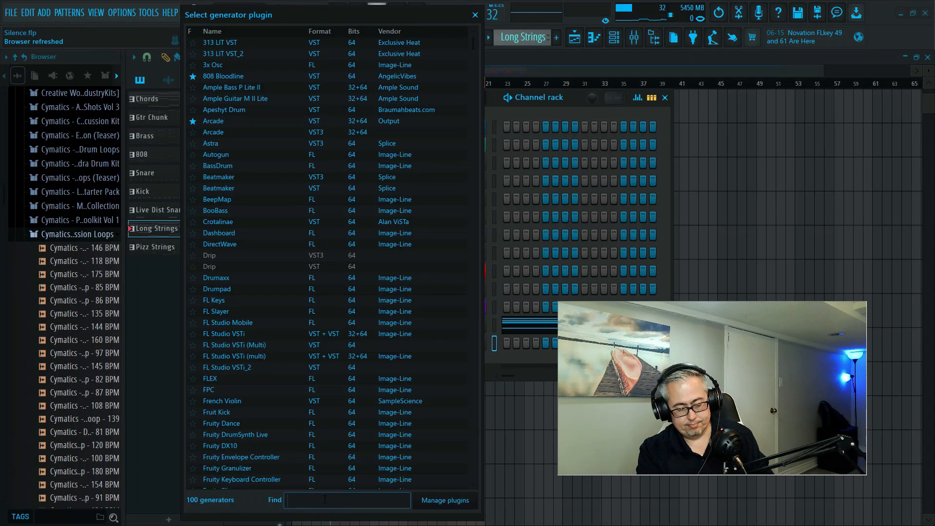
text(tha)
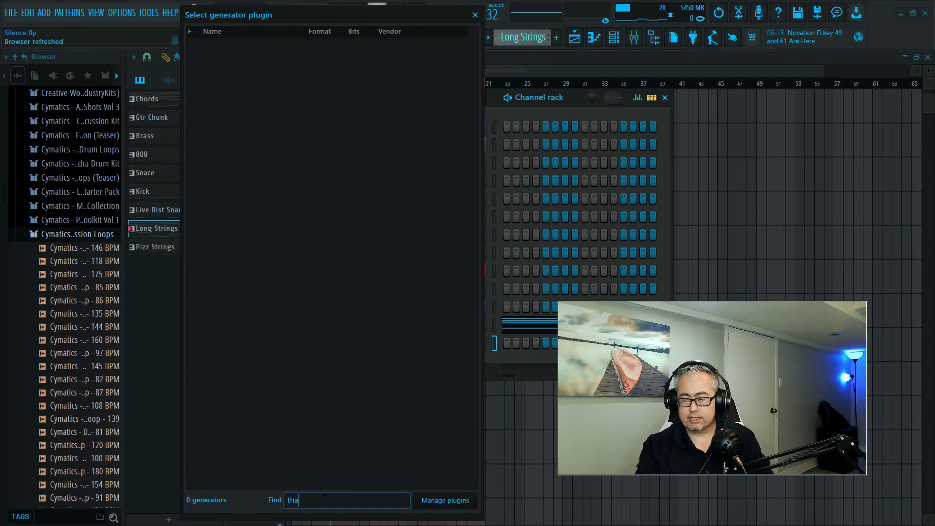
key(BackSpace)
key(BackSpace)
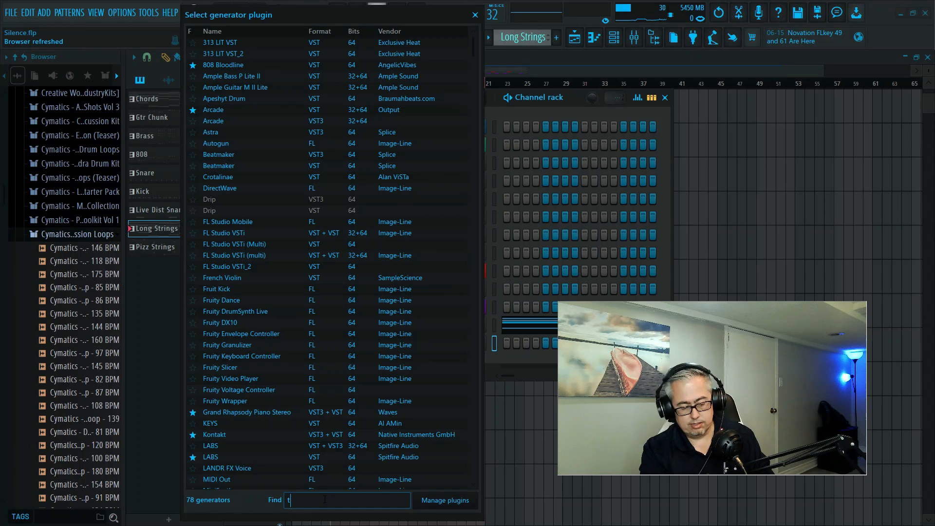
key(BackSpace)
text(rha)
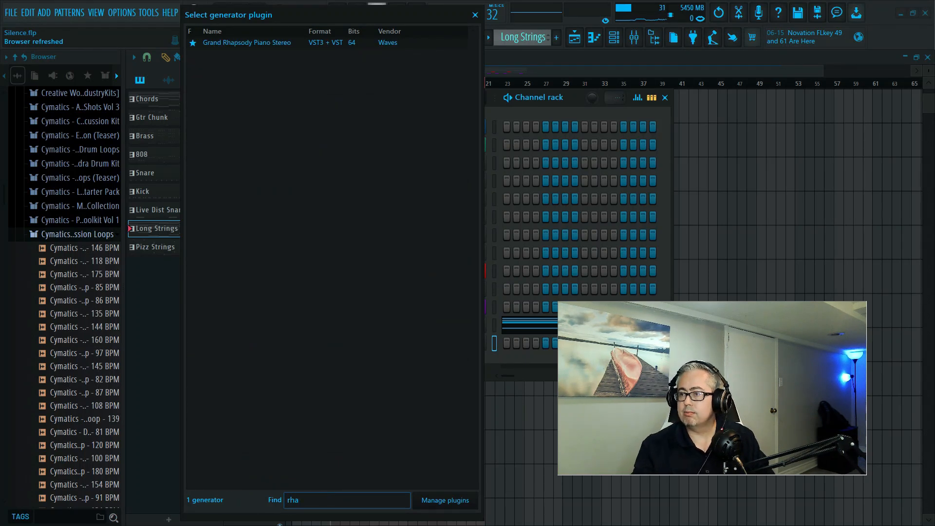
click(276, 43)
double_click(276, 44)
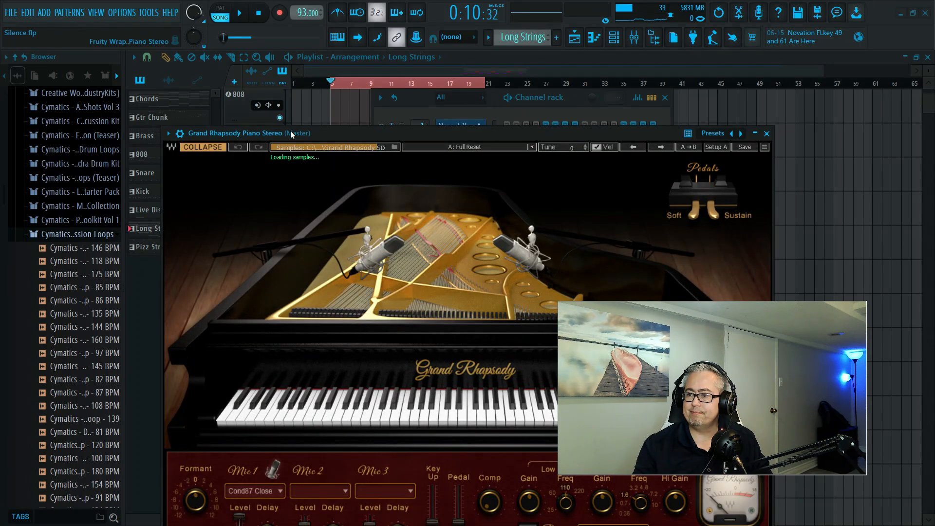
- Set the piano's Mic 2 to Dyn57 Close
drag(336, 134, 319, 92)
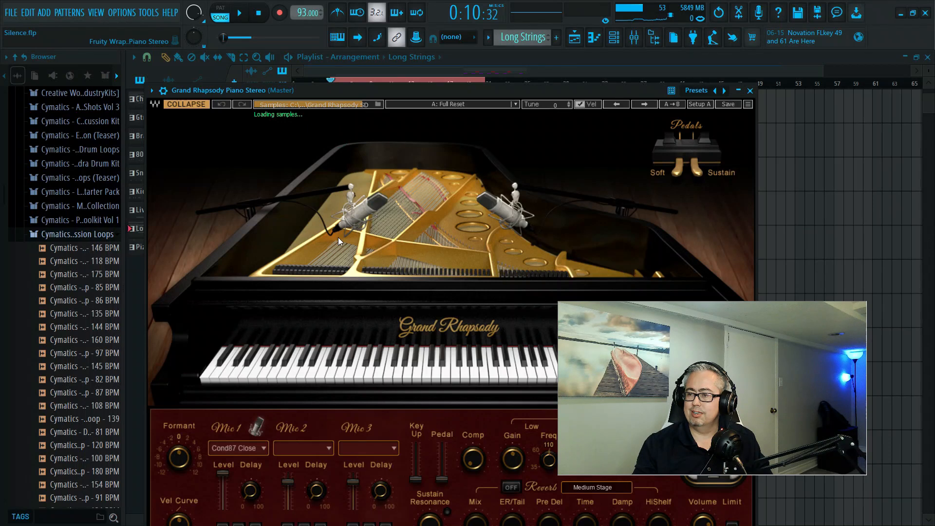
click(299, 449)
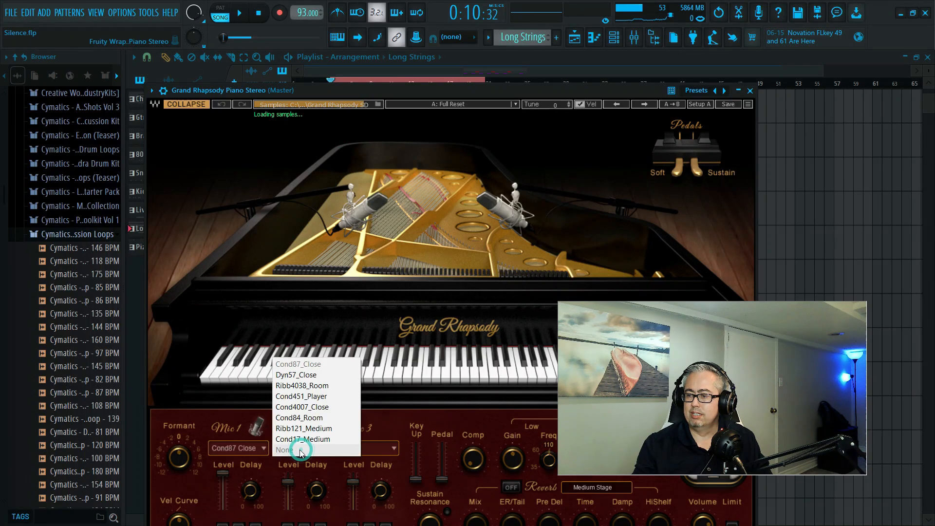
click(332, 375)
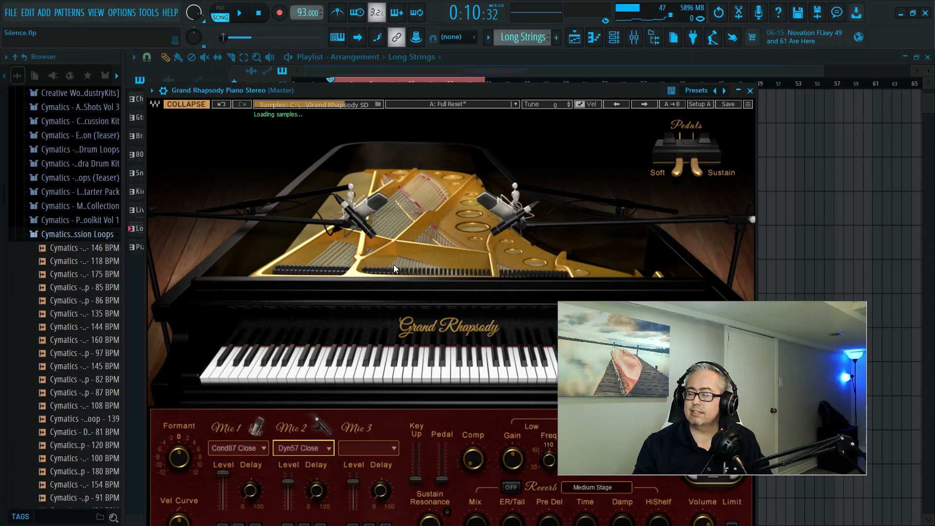
drag(483, 91, 484, 74)
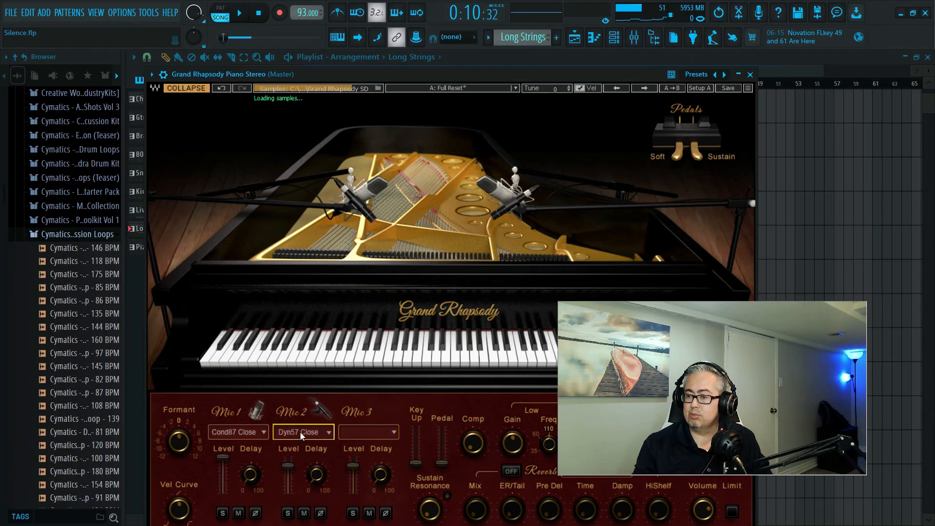
- Set the piano's Formant to -5 and turn down its Vel Curve
click(180, 442)
drag(179, 442, 179, 446)
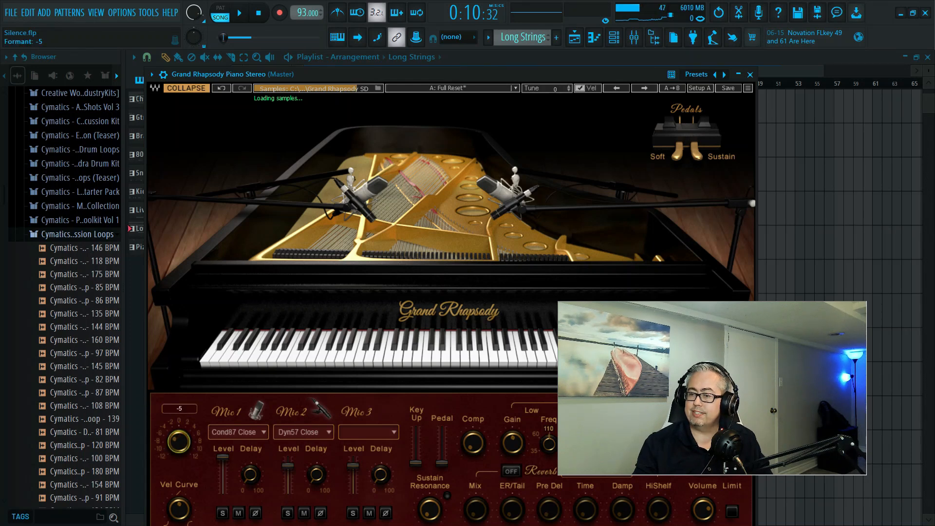
drag(179, 444, 180, 446)
click(186, 439)
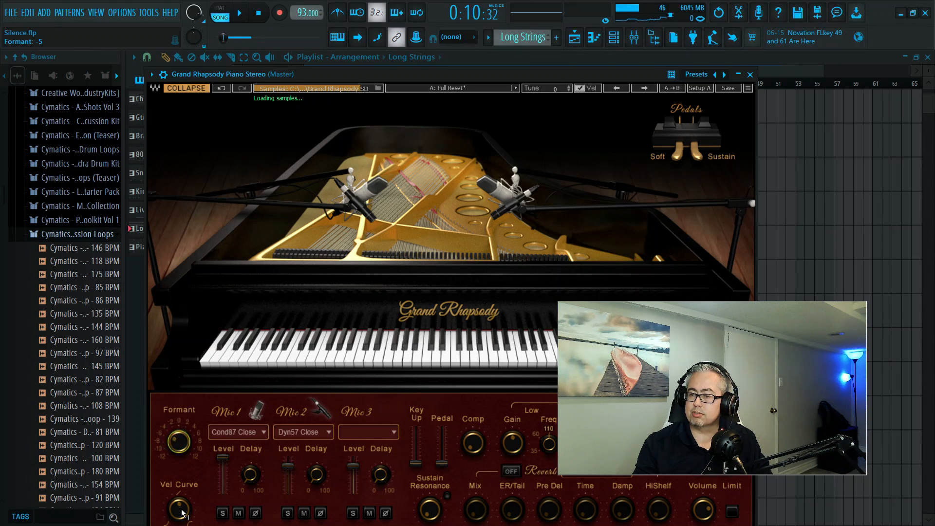
mouse_move(179, 509)
mouse_down()
mouse_move(178, 520)
mouse_move(172, 515)
mouse_up()
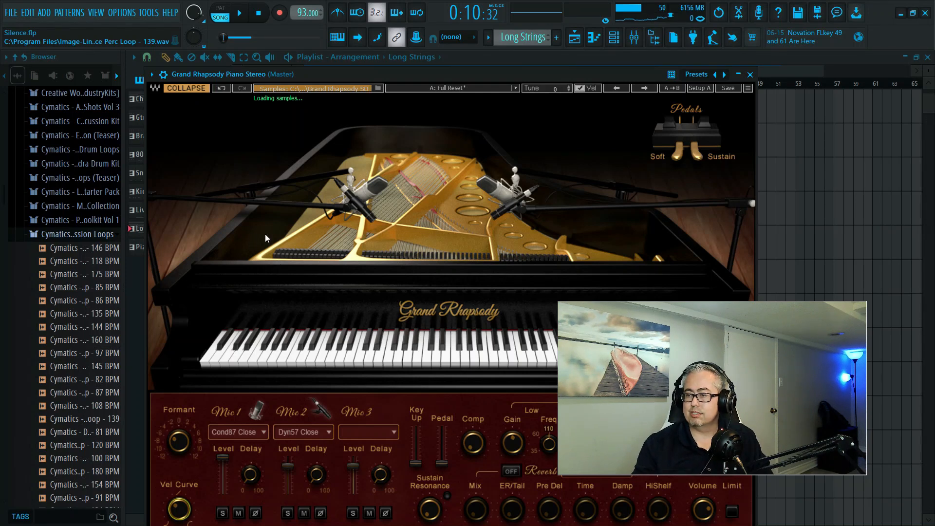
- Switch on the piano's Reverb with the Medium Stage setting
drag(417, 70, 410, 65)
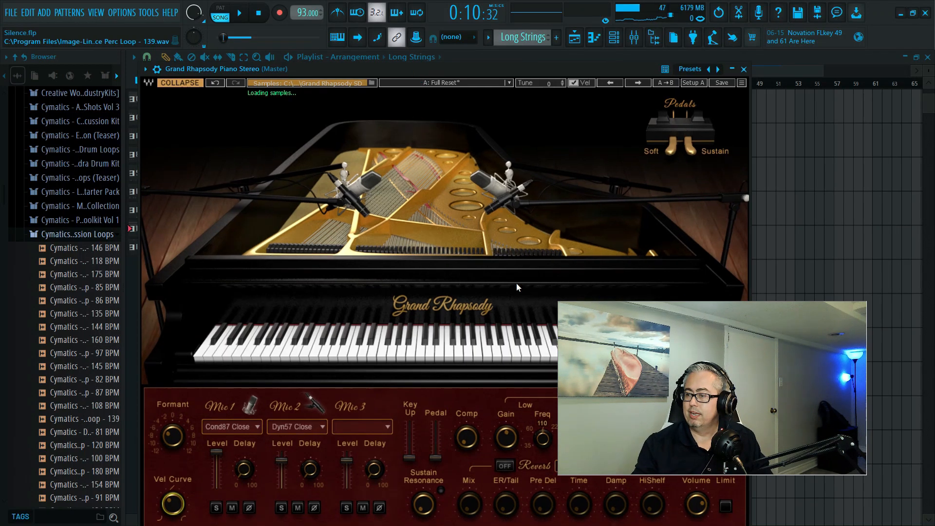
drag(752, 404, 806, 418)
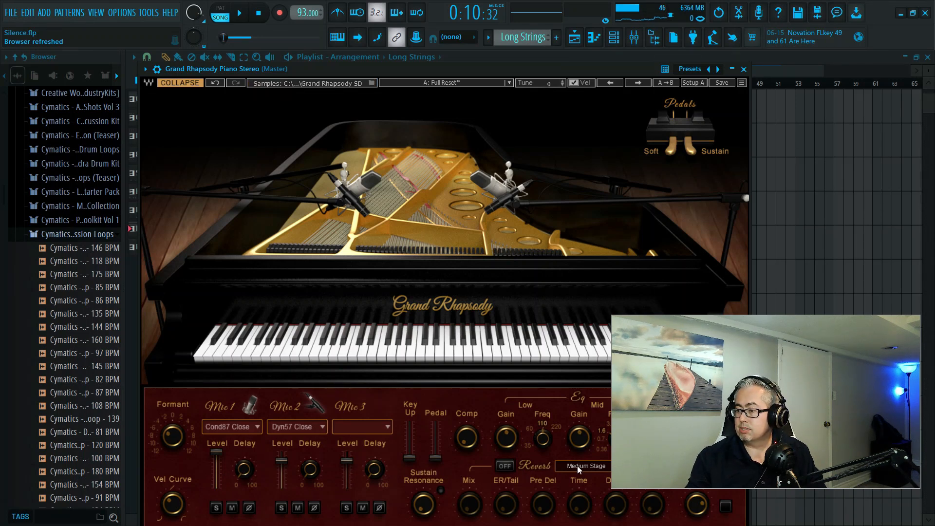
click(507, 466)
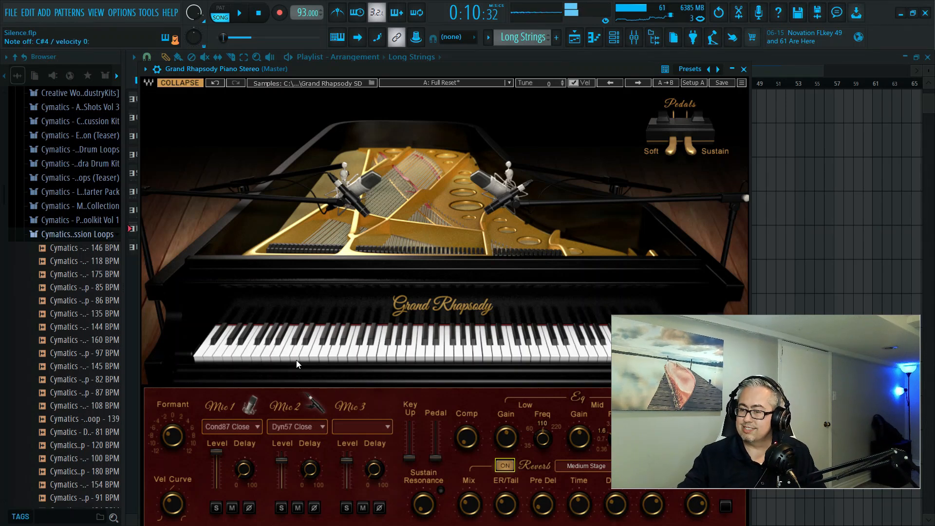
- Set the piano's Vel Curve to about -29.2 and its Formant to about -9, and close the plugin window
drag(176, 505, 177, 511)
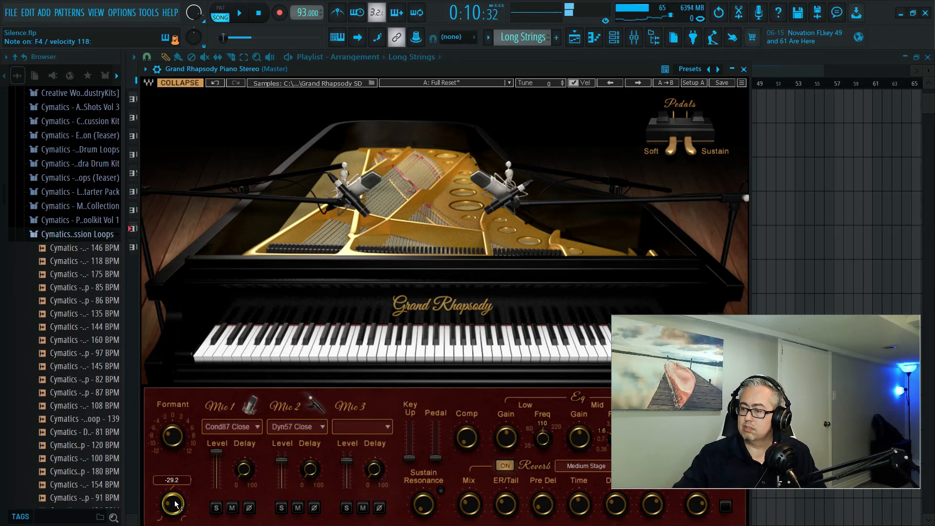
drag(172, 435, 172, 460)
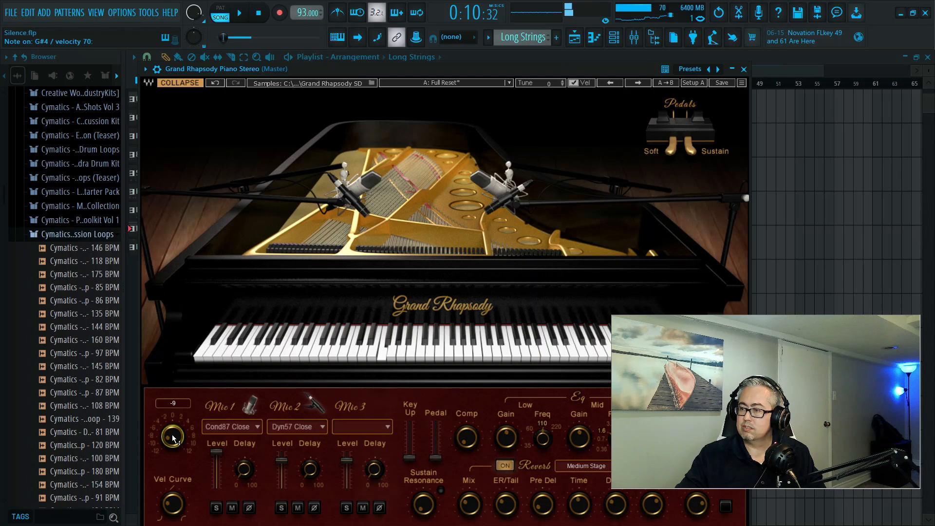
click(744, 69)
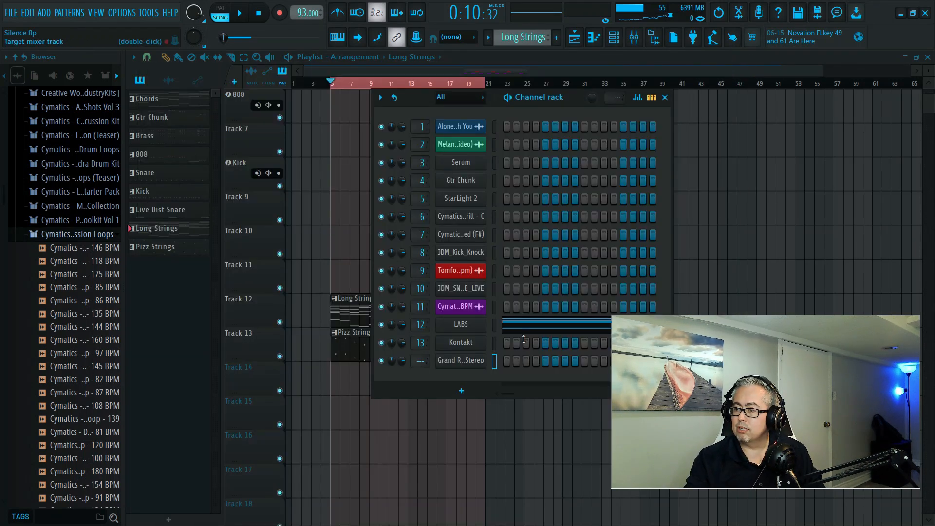
- Copy all the LABS notes of the Long Strings pattern and close the piano roll
click(538, 330)
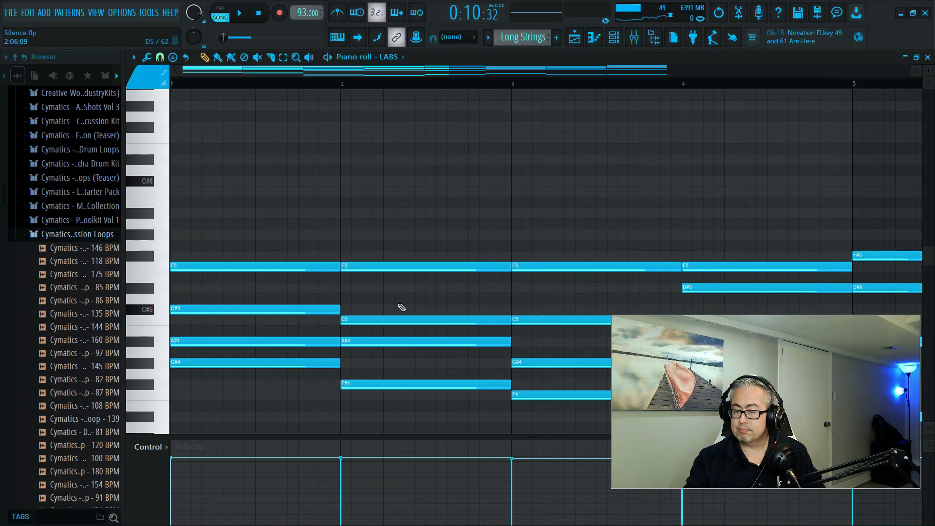
key(ctrl+a)
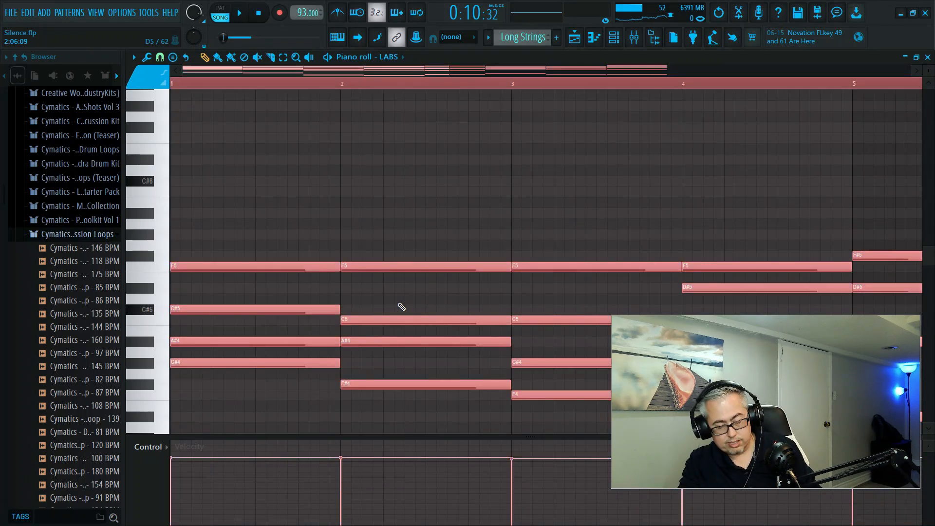
click(927, 58)
- Route the Grand Rhapsody Piano channel to mixer track 14 and close the channel rack
drag(424, 360, 424, 348)
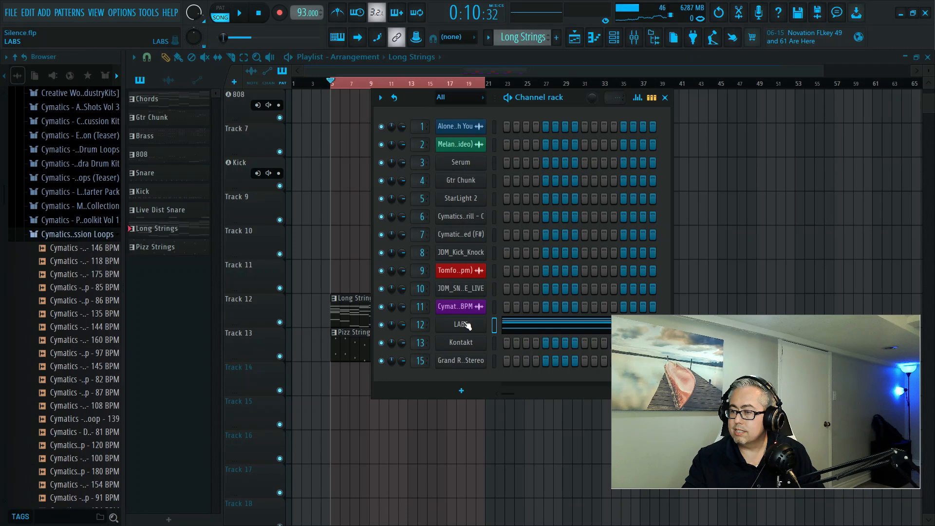
drag(429, 361, 429, 364)
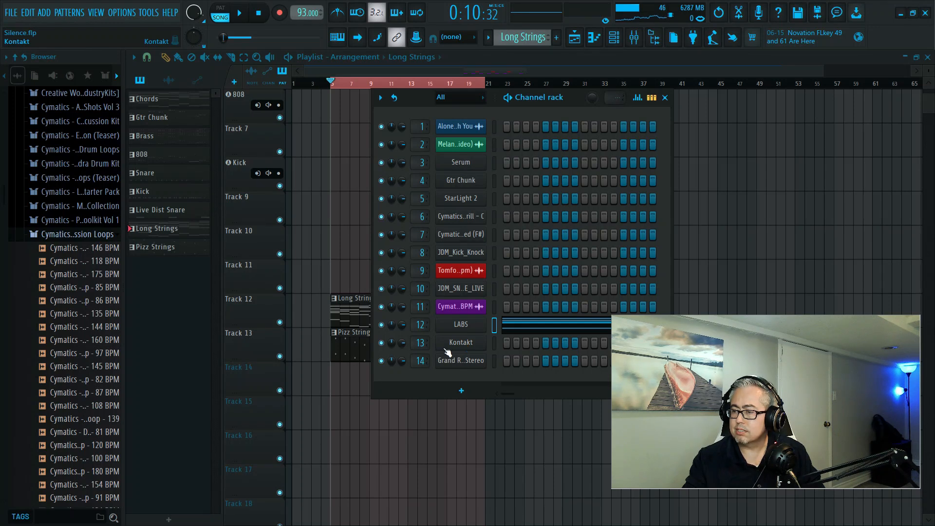
click(664, 97)
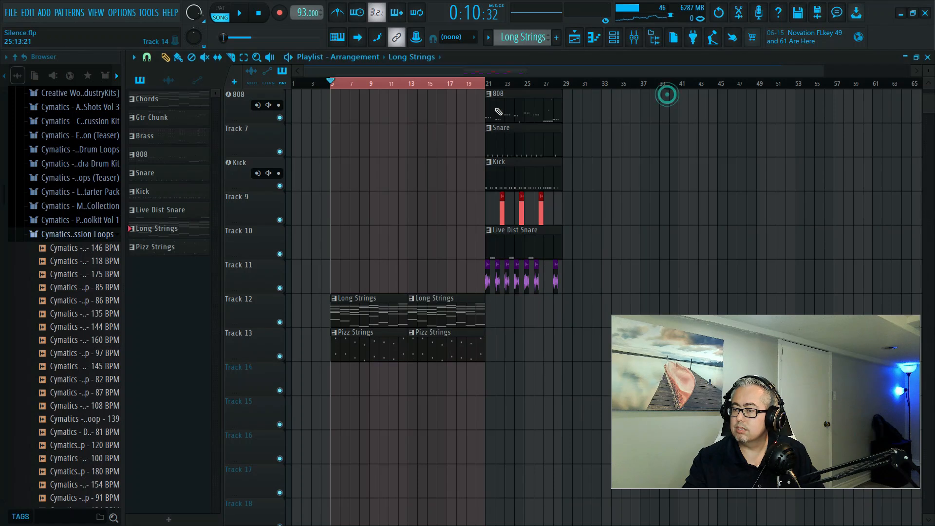
- Create a new pattern named Piano
click(559, 41)
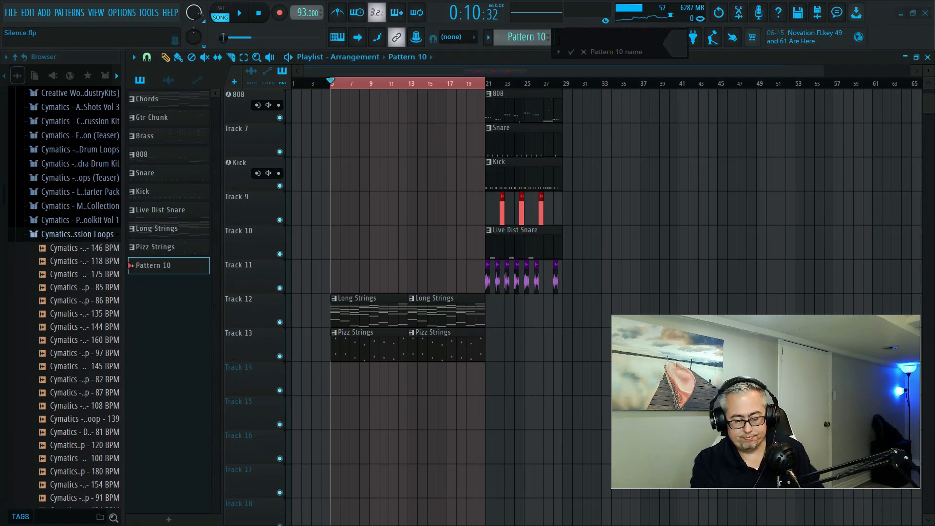
text(Pian)
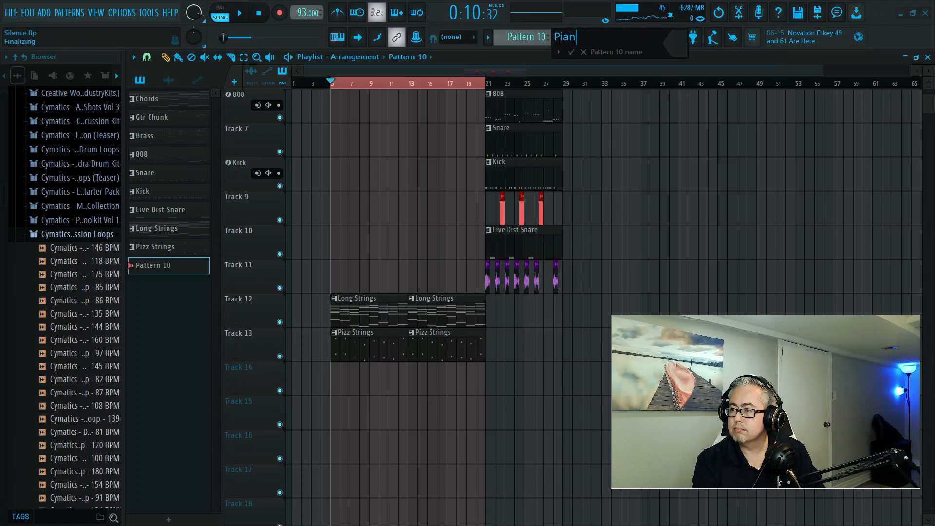
text(o)
key(Return)
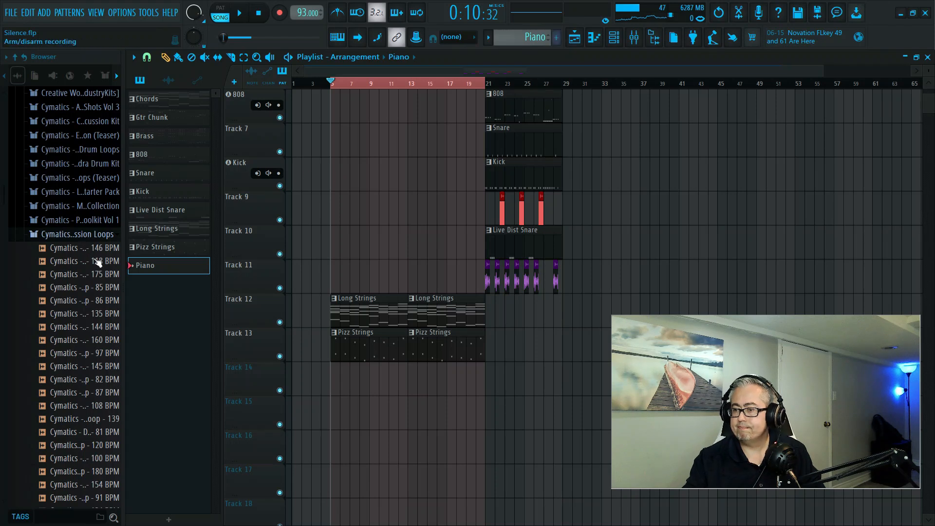
- Place two consecutive eight-bar Piano clips on Track 14, starting at bars 5 and 13
click(179, 265)
click(332, 377)
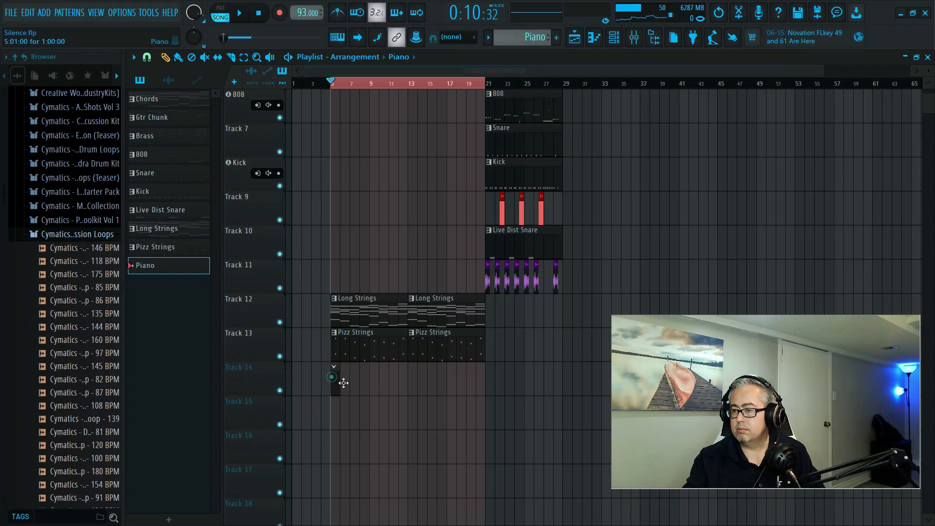
drag(341, 382, 425, 381)
click(419, 382)
click(386, 390)
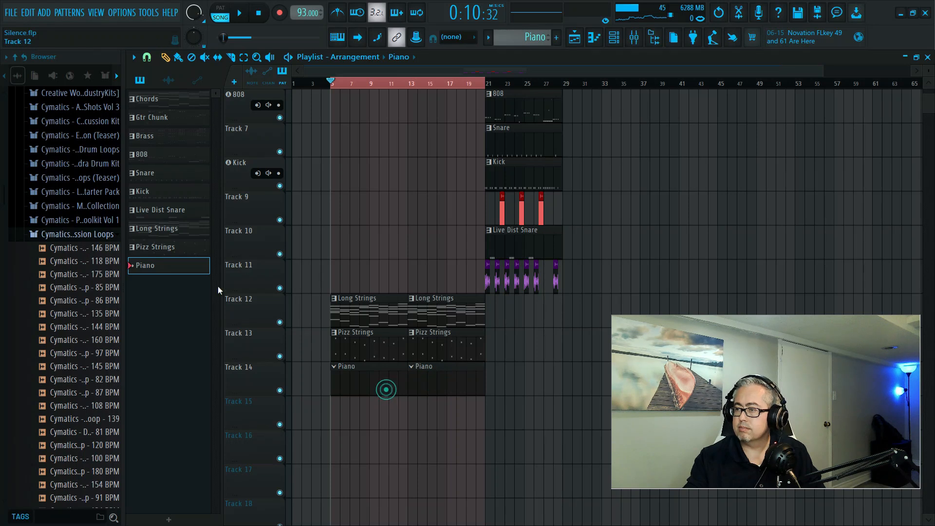
- Paste the copied string notes into the Grand Rhapsody Piano channel's piano roll in the Piano pattern
click(614, 37)
right_click(467, 361)
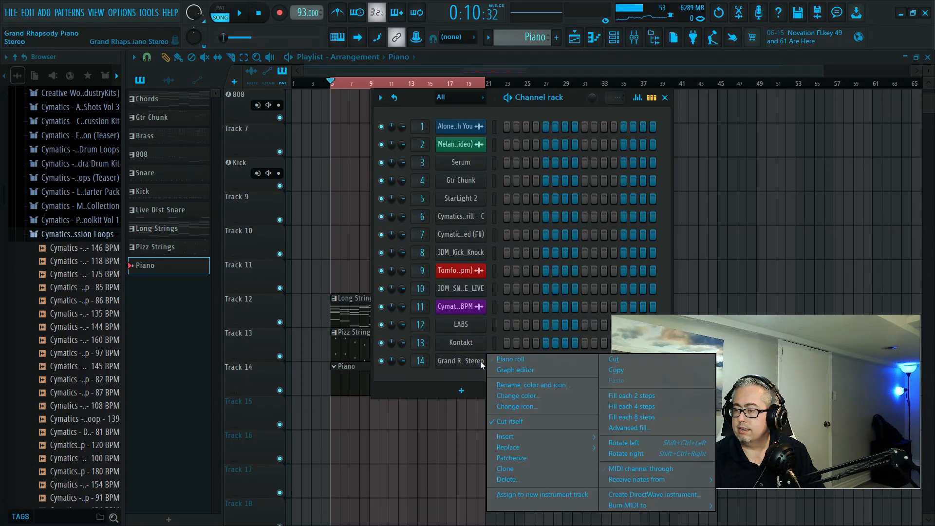
click(507, 359)
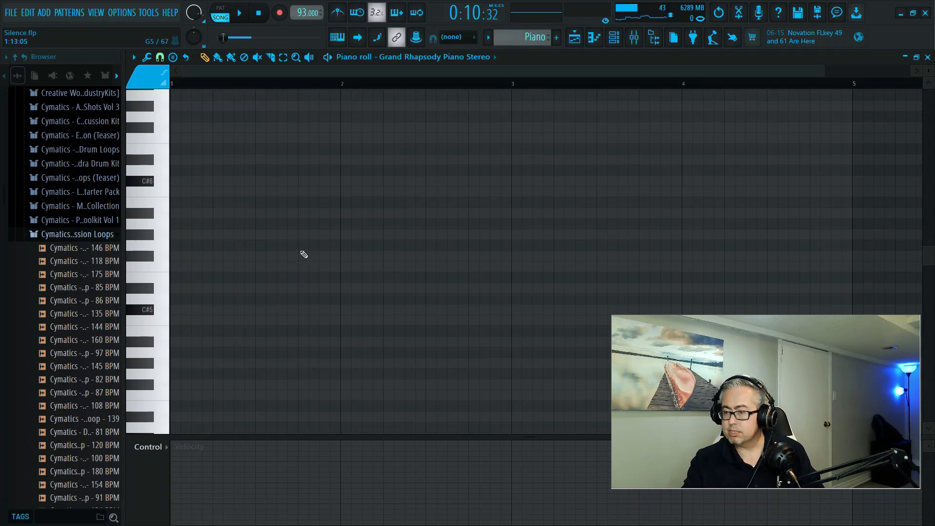
key(ctrl+v)
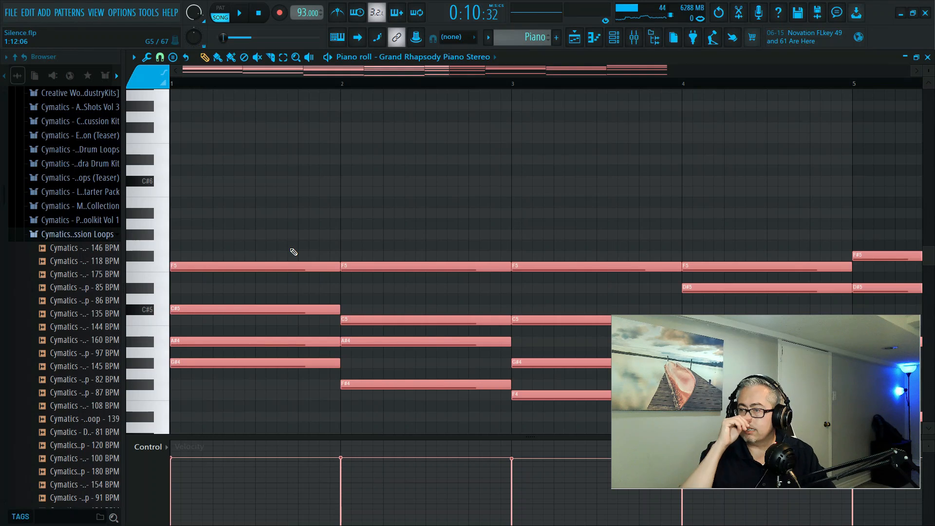
click(928, 57)
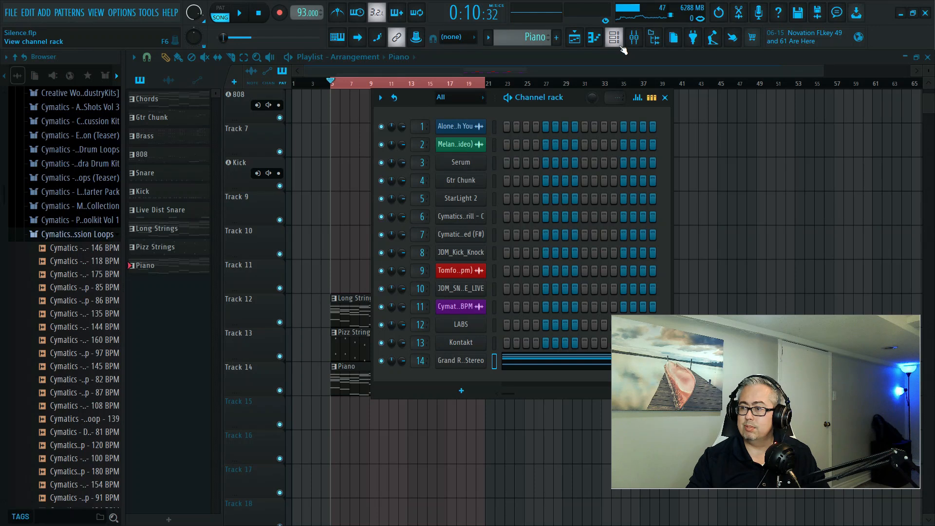
- Solo mixer track Insert 14 and play the arrangement from bar 5 to hear the piano part
click(634, 38)
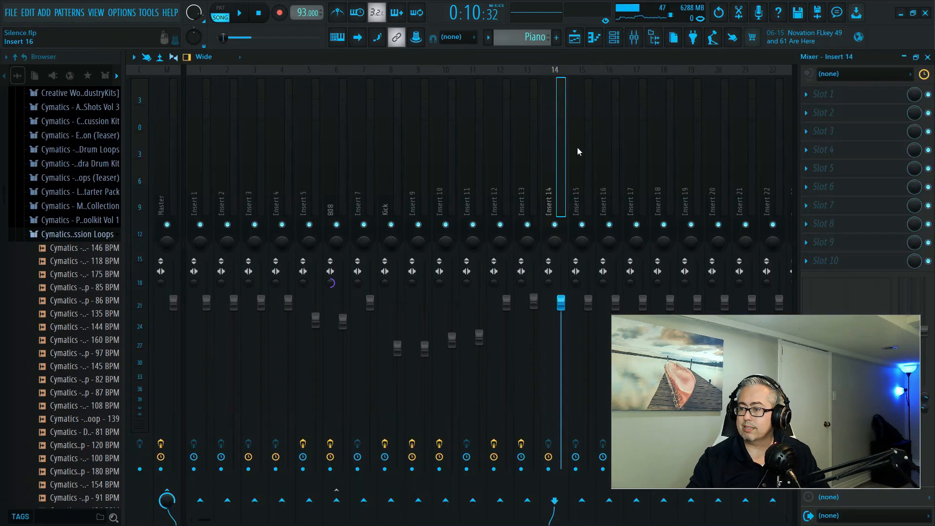
right_click(554, 225)
key(space)
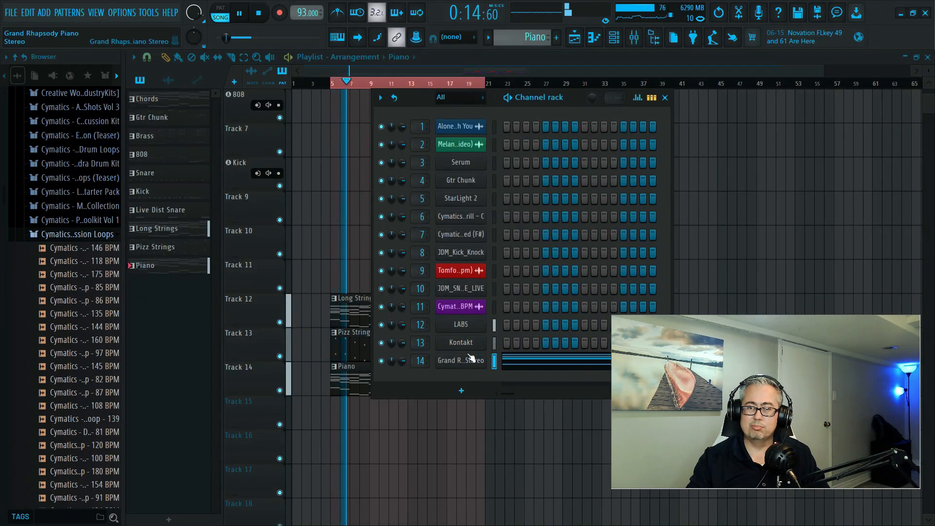
- Stop playback and open the randomizer for the Grand Rhapsody Piano notes in the piano roll
key(space)
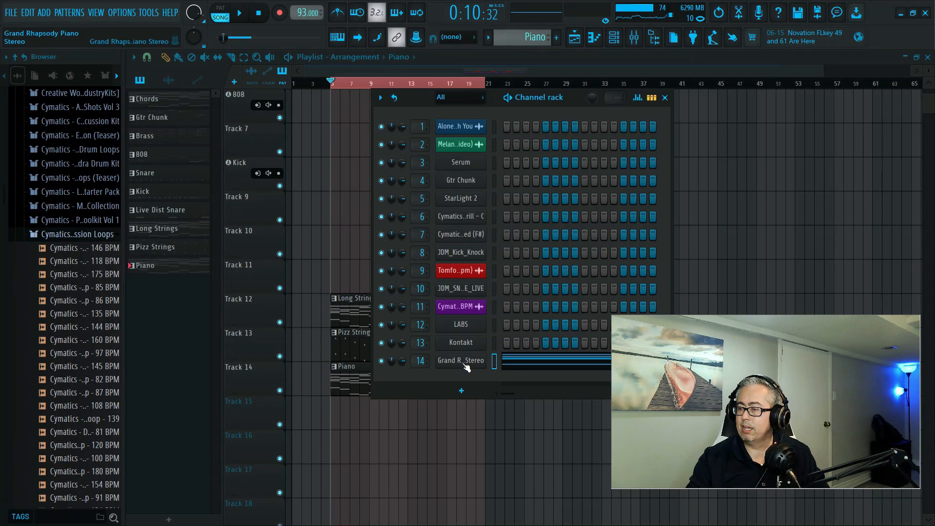
click(526, 362)
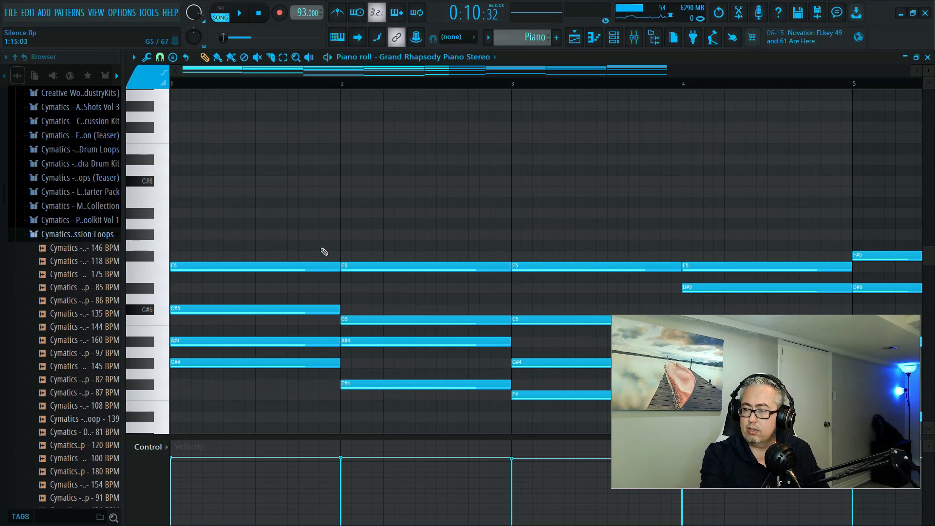
key(alt+r)
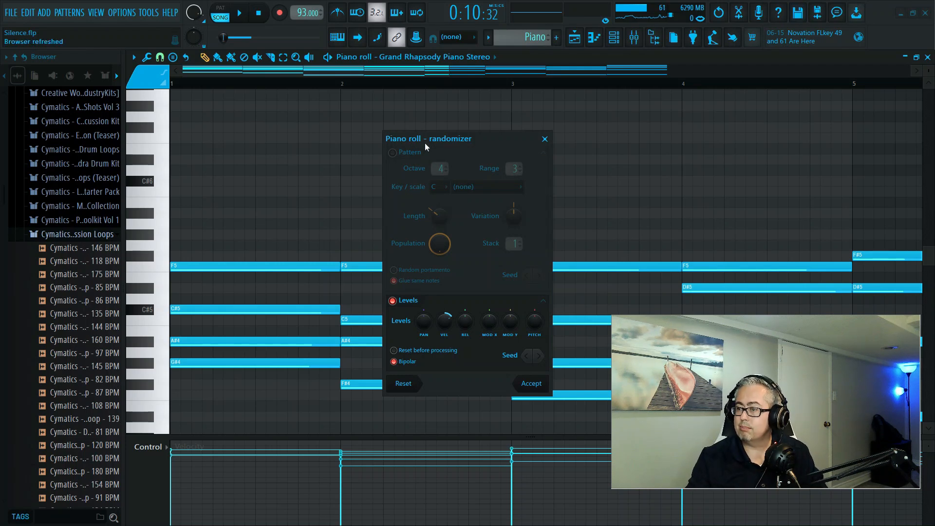
- Try replacing the piano chords with a randomized pattern at octave 4 and range 3, and play it
click(394, 153)
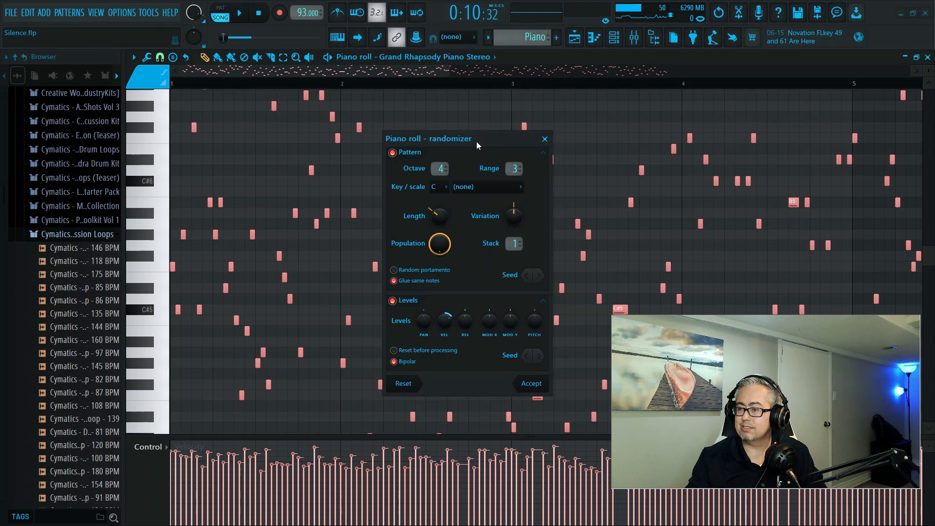
key(space)
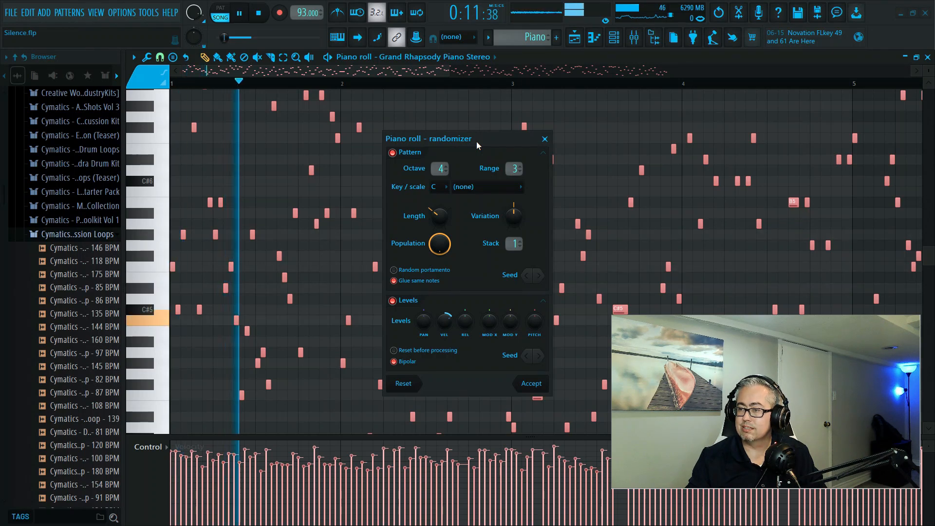
key(space)
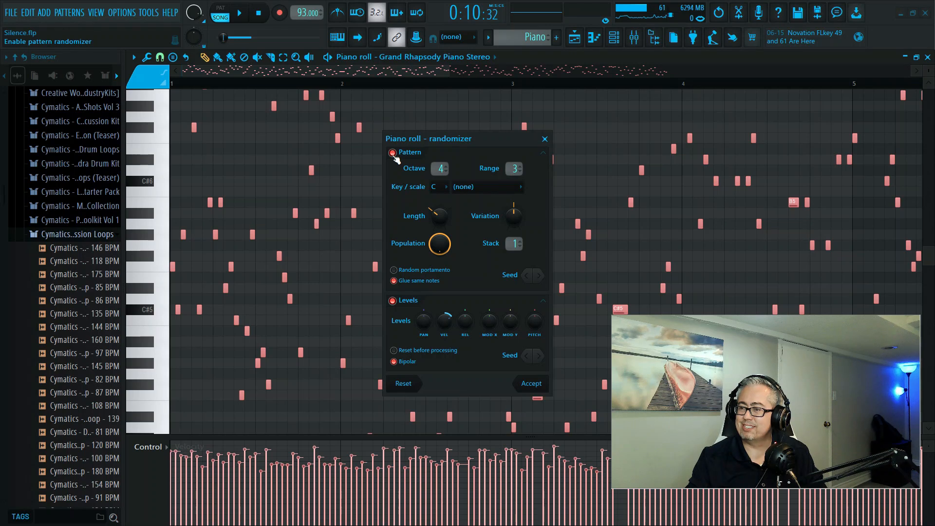
click(393, 153)
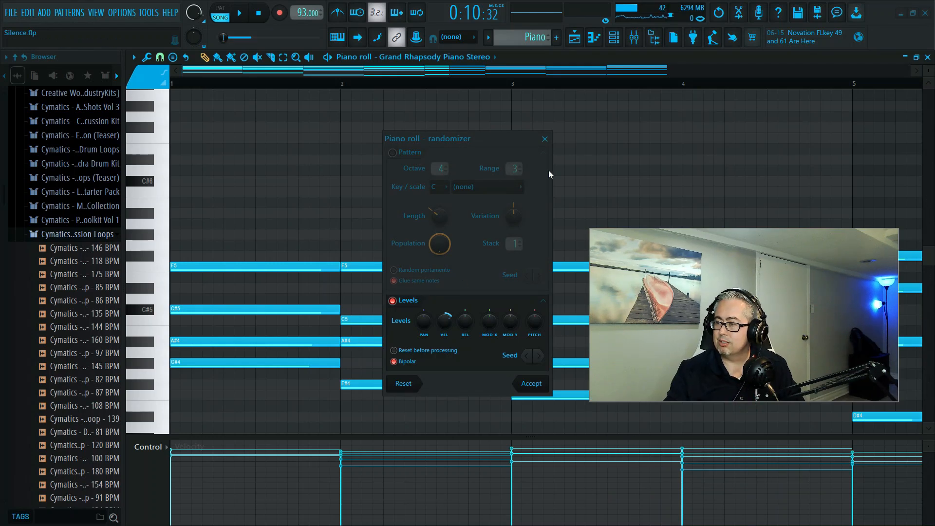
- Compare the piano chords by ear with level randomization off and on, then leave the randomizer without applying it
click(393, 301)
key(space)
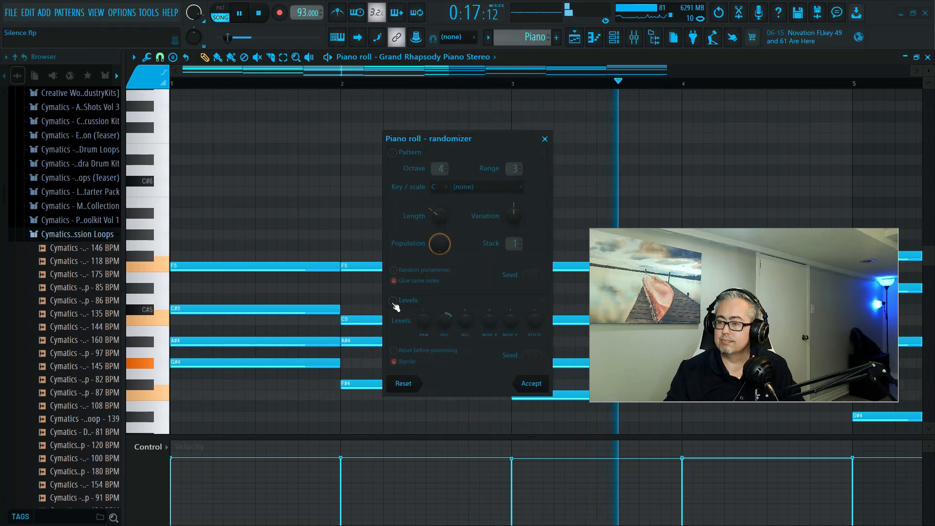
key(space)
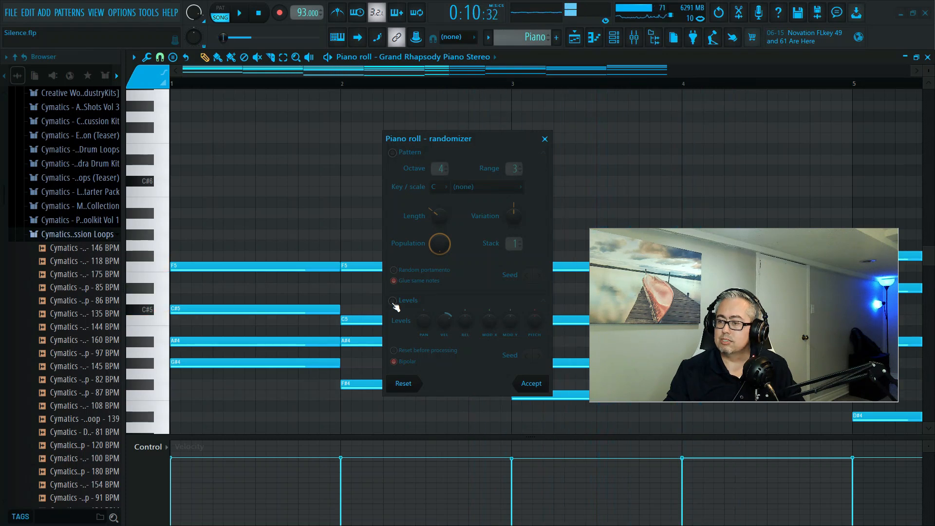
click(393, 301)
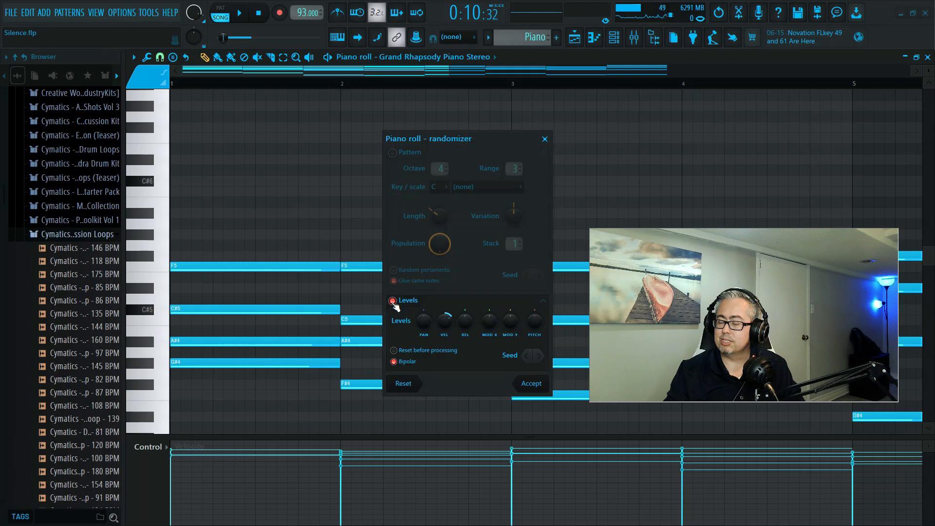
key(space)
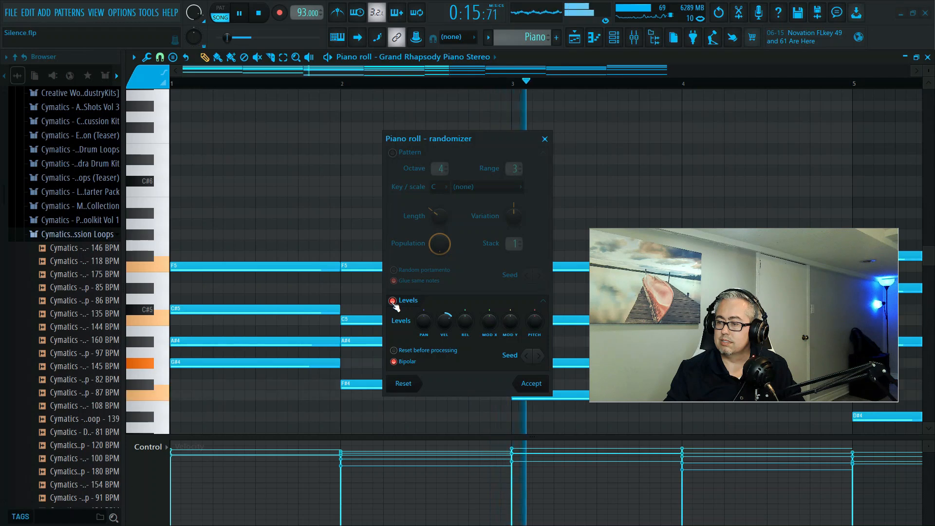
key(space)
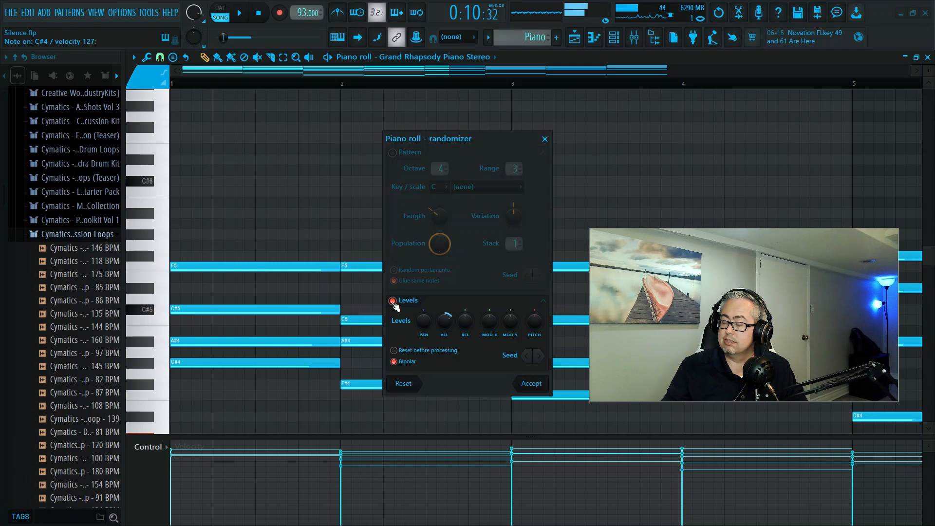
click(546, 139)
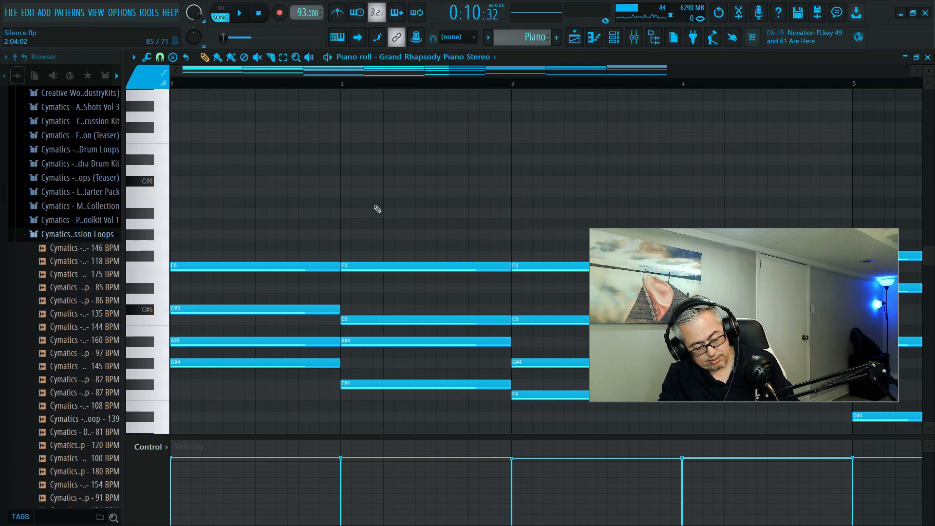
- Randomize the velocities of the piano notes with bipolar level variation, leaving the pattern randomizer off
key(alt+r)
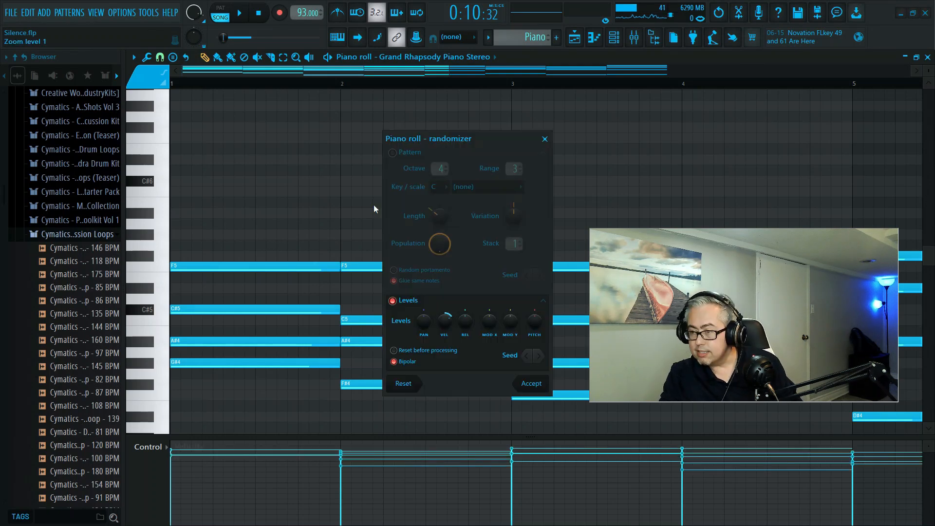
click(533, 383)
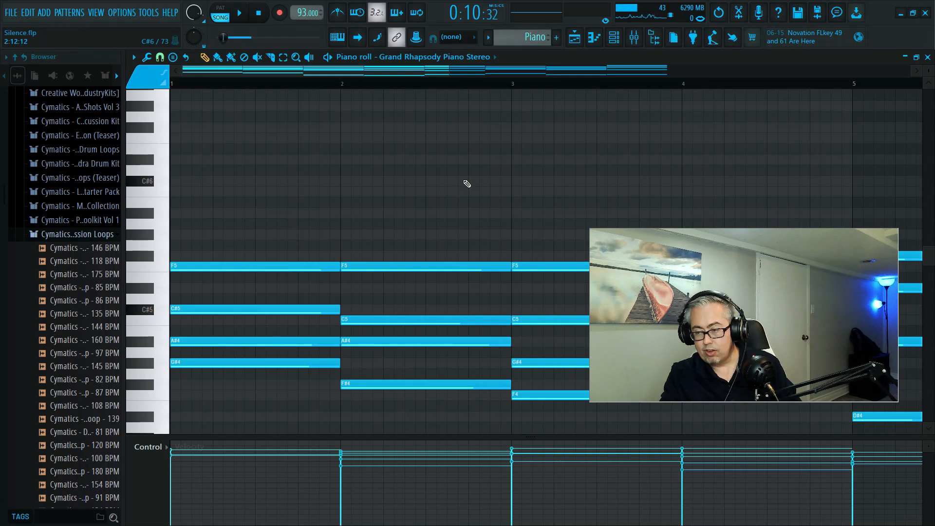
- Open the Strumizer for the piano chords and play back its initial strum setting
key(alt+s)
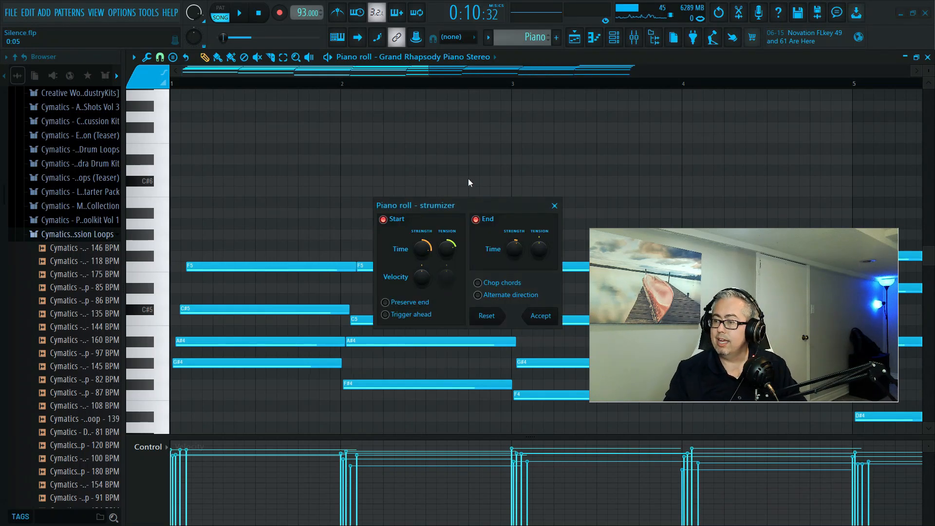
drag(458, 204, 480, 175)
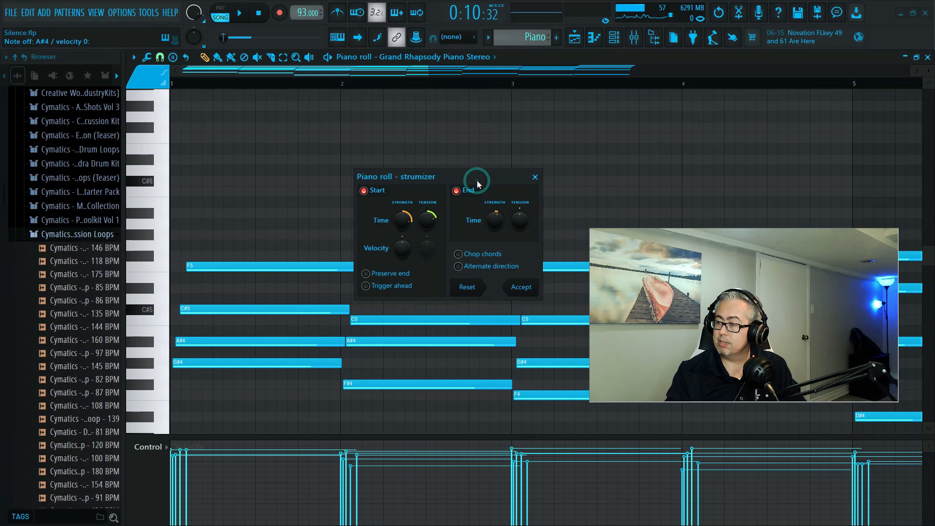
key(space)
key(space)
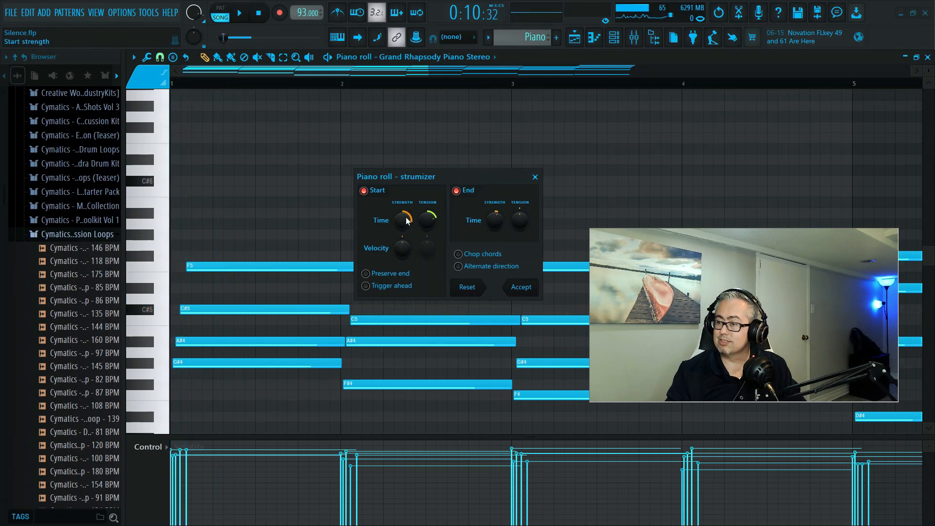
- Reduce the strum's start time strength, play the piano chords to check the feel, and apply the strum
drag(402, 220, 402, 239)
key(space)
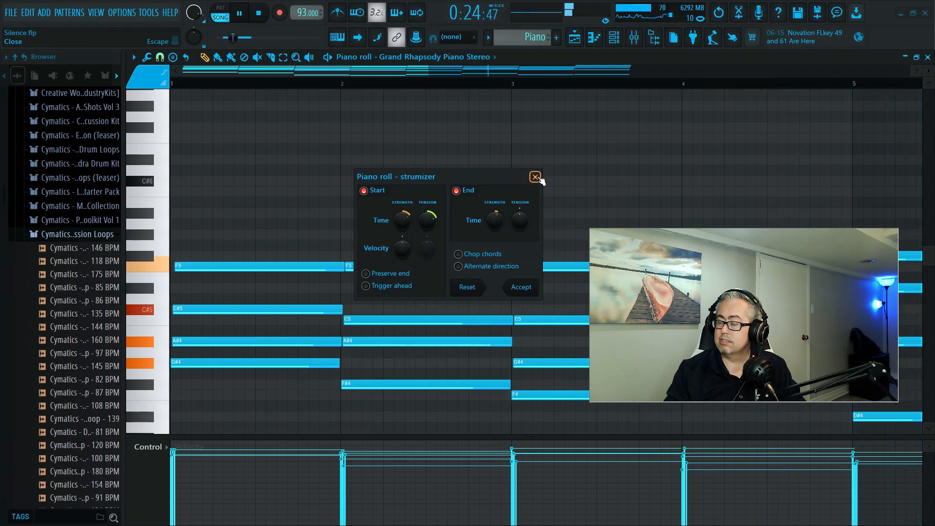
drag(661, 280, 659, 142)
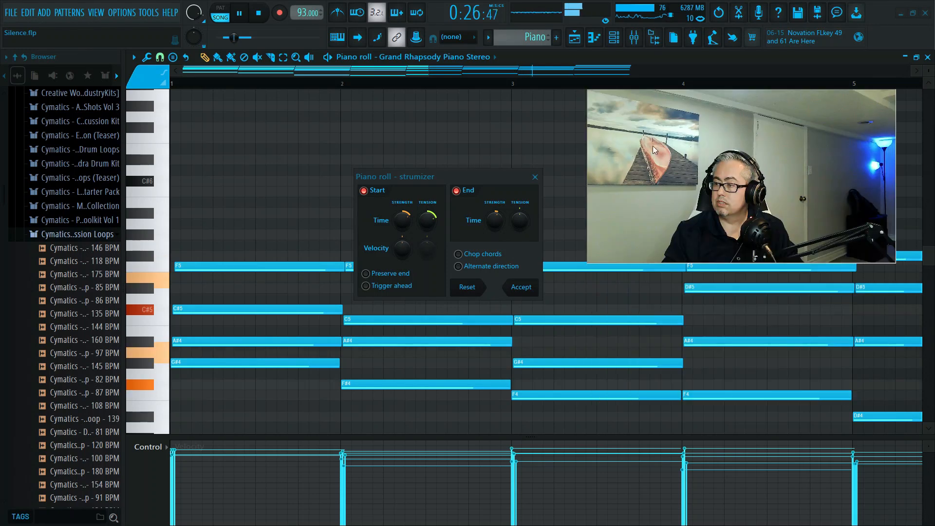
click(493, 174)
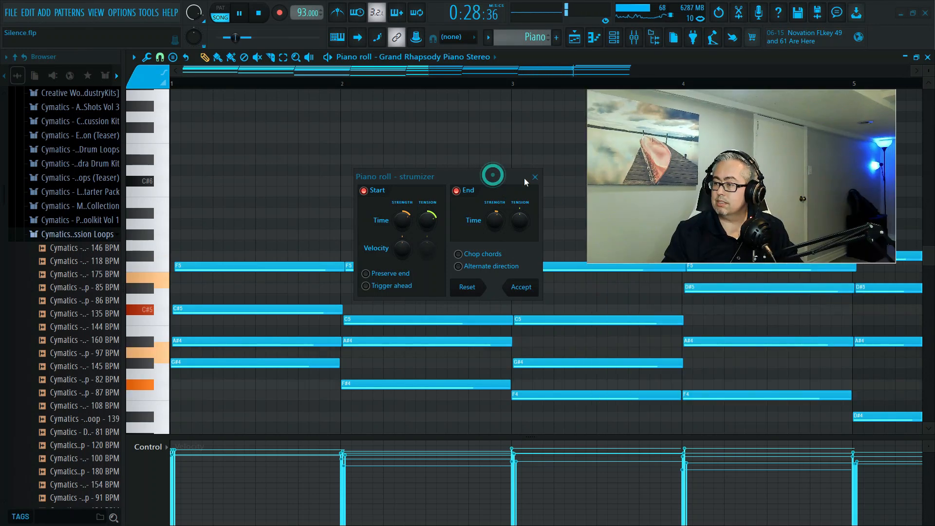
key(space)
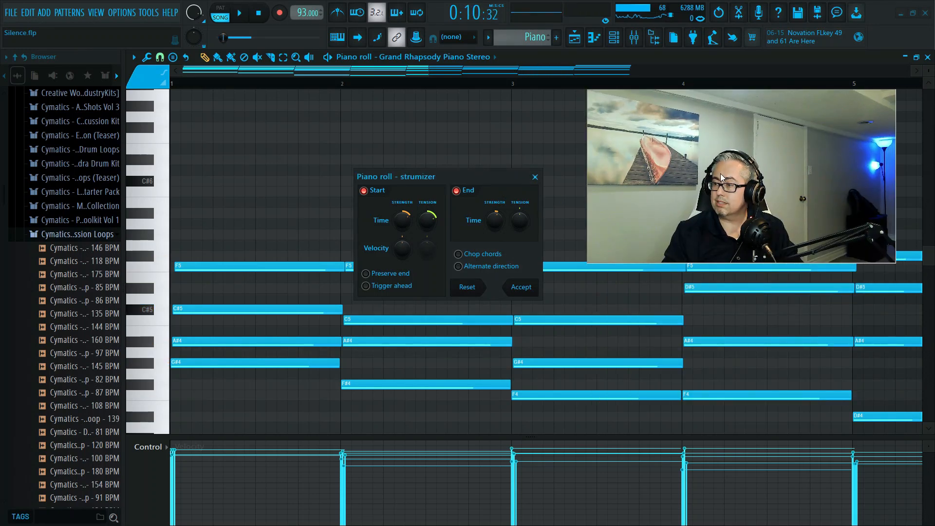
key(space)
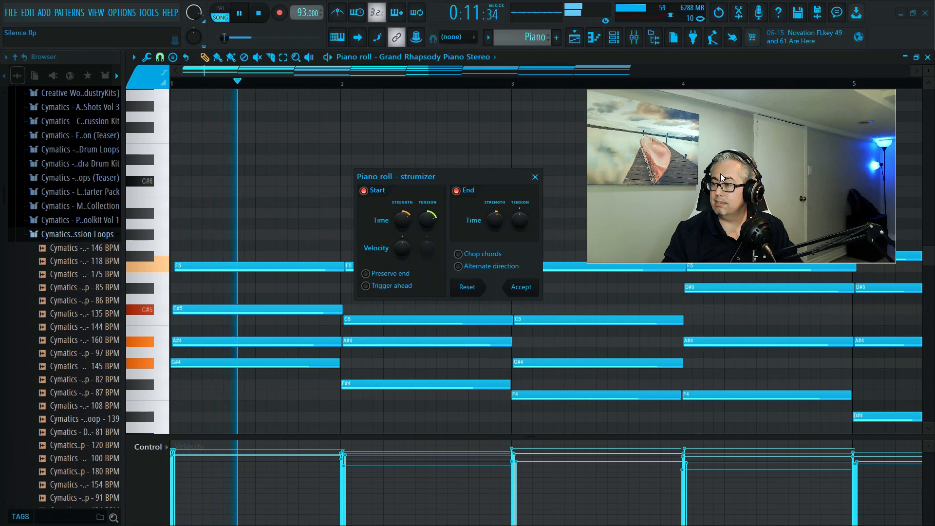
click(403, 65)
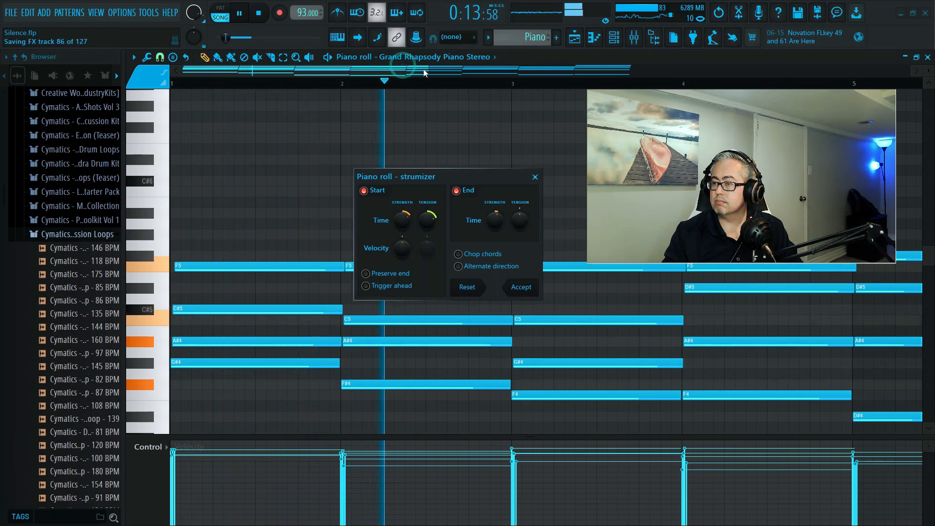
click(521, 288)
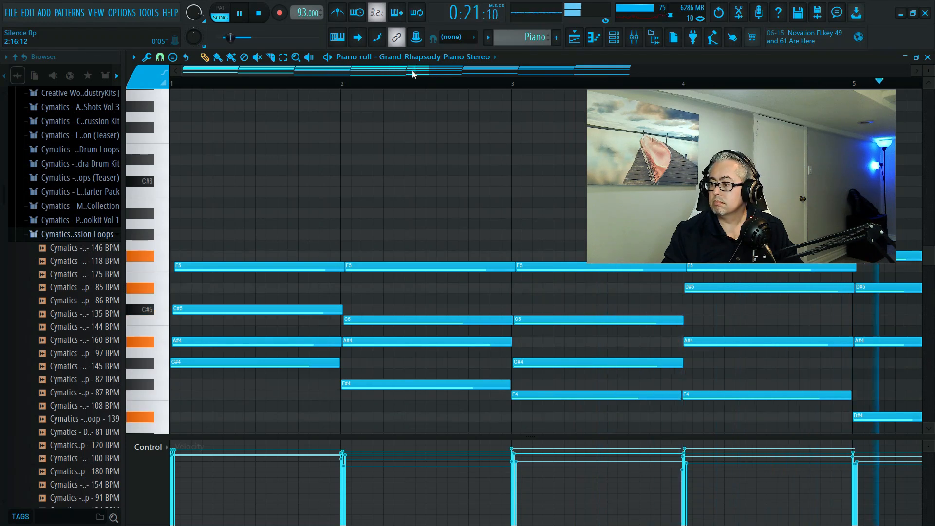
key(space)
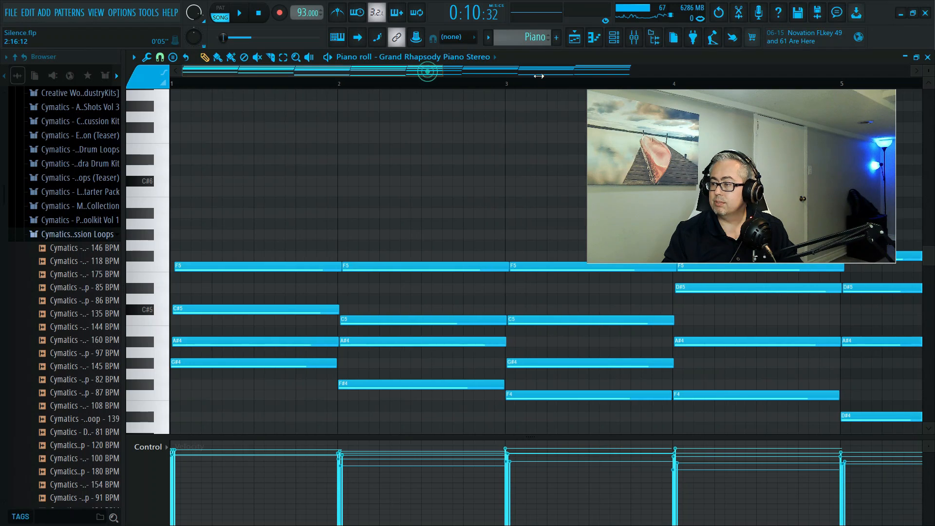
- Play the piano part from late in bar 4 to check the chord change into bar 5
drag(429, 73, 541, 76)
drag(785, 174, 461, 169)
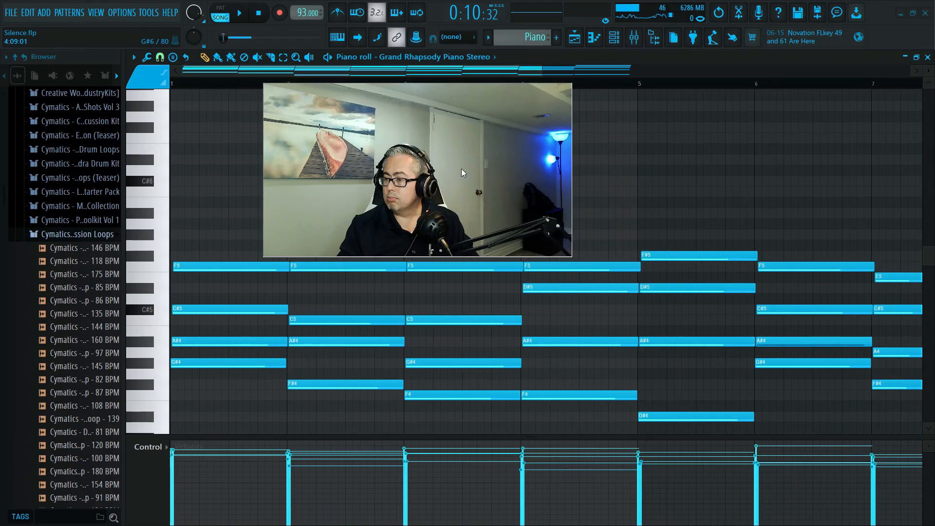
click(622, 84)
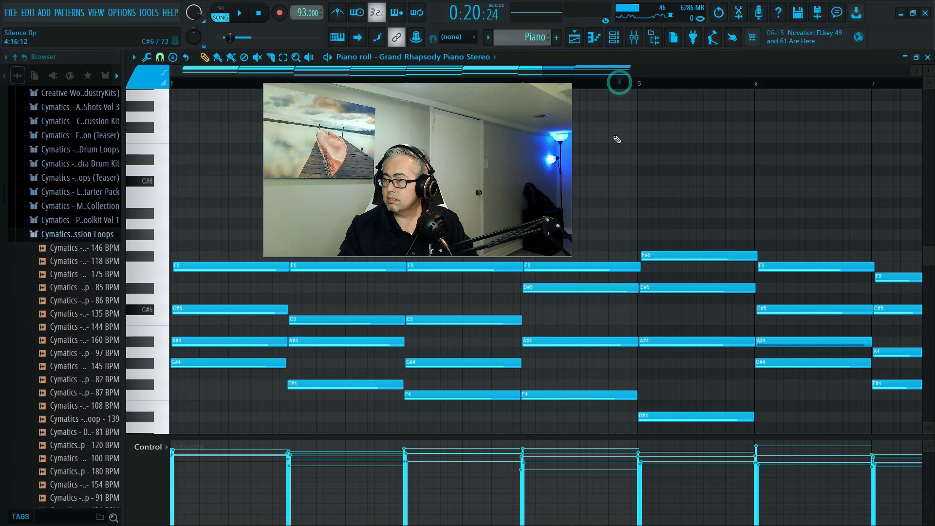
click(596, 87)
key(space)
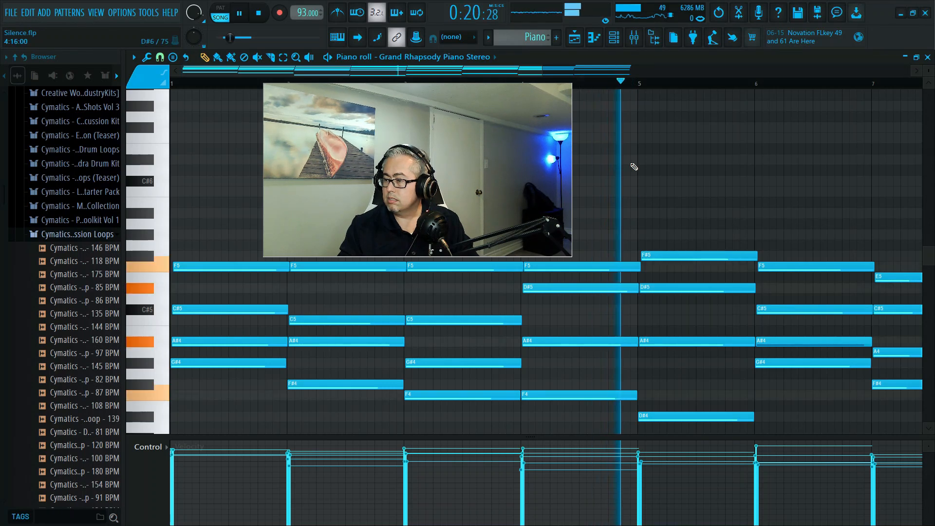
key(space)
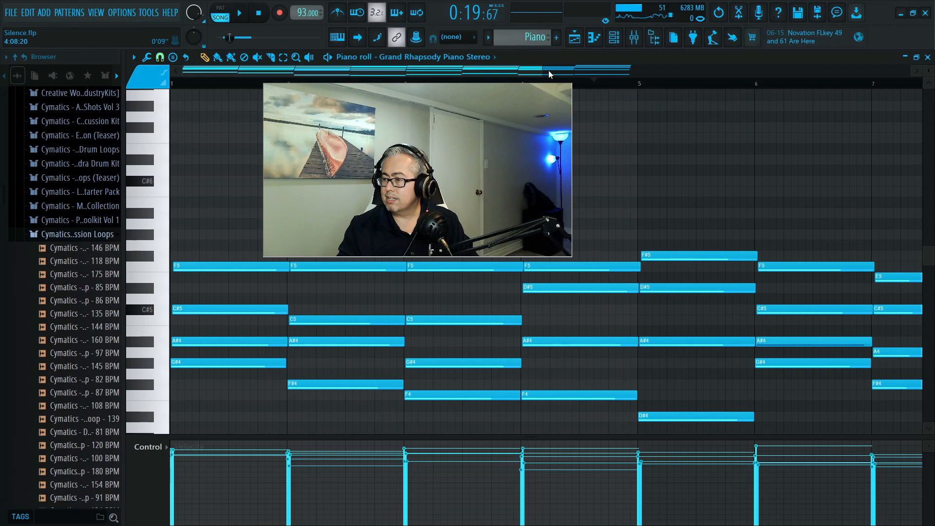
- Shorten the ends of the F5, D#5, A#4 and F4 notes in bar 4 before the bar 5 chord, and play the transition
drag(540, 74, 506, 73)
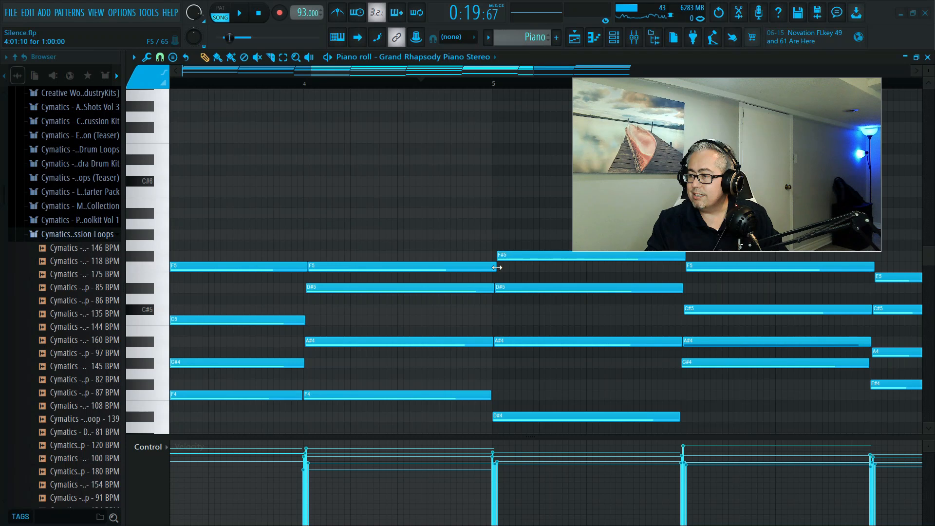
mouse_move(493, 288)
mouse_down()
mouse_move(574, 299)
mouse_move(474, 297)
mouse_move(590, 297)
mouse_move(492, 297)
mouse_up()
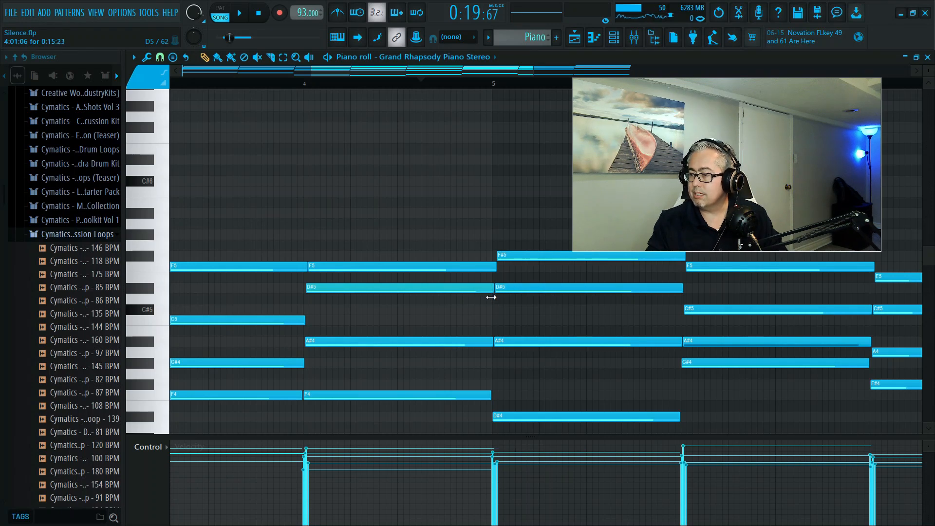
key(space)
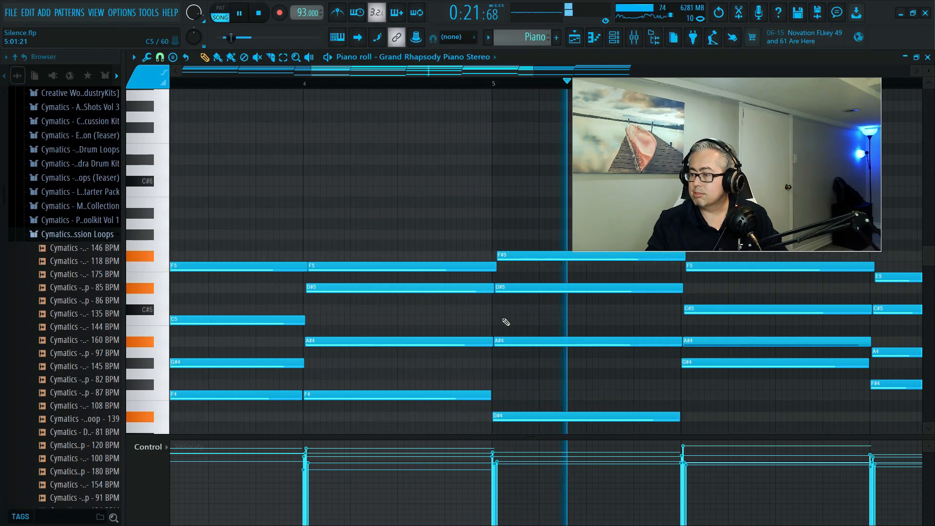
key(space)
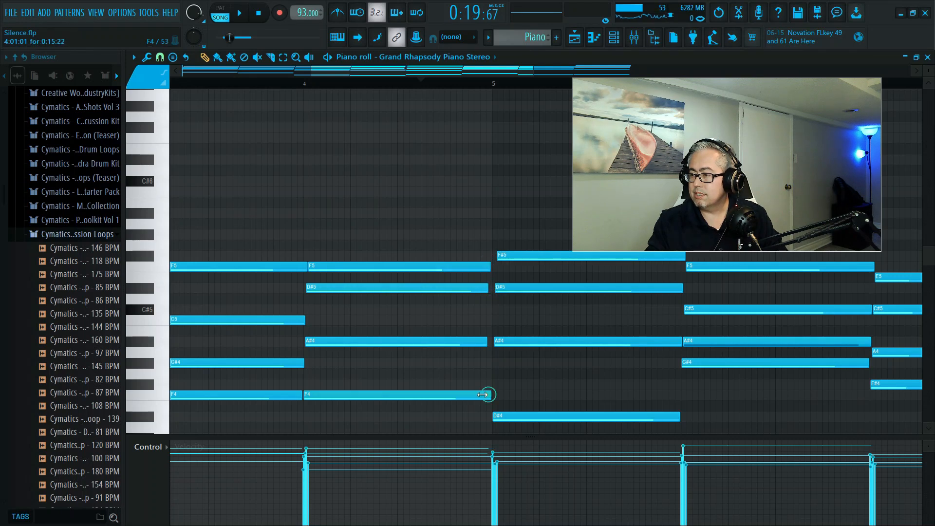
key(space)
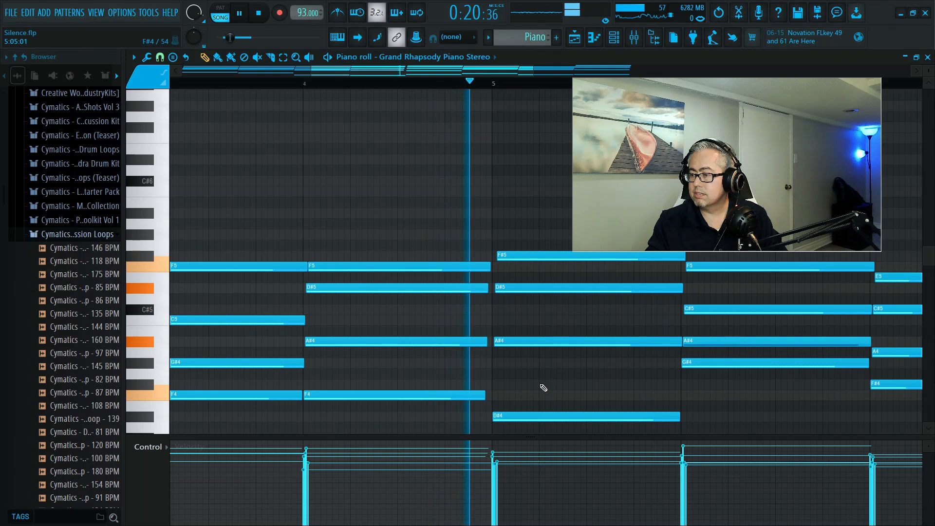
- Play the piano part from late in bar 3 to check the chord changes into bars 4 and 5
key(space)
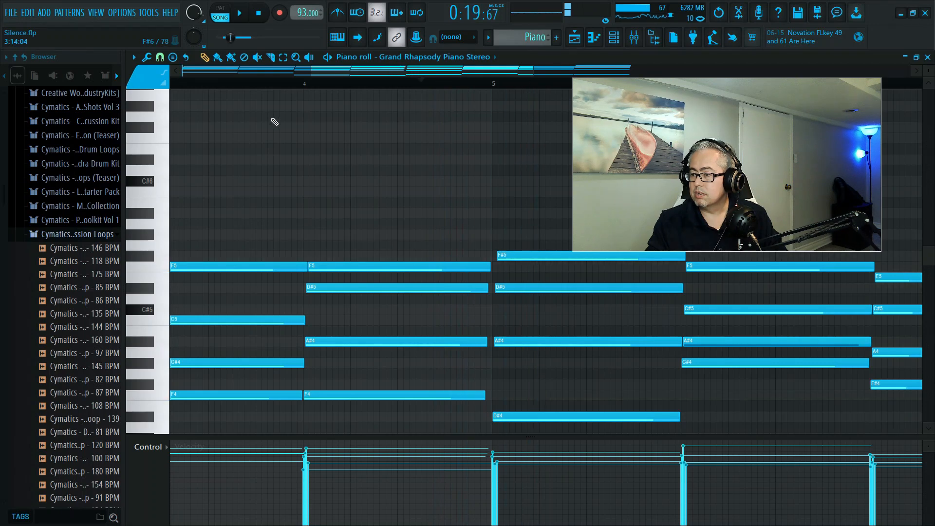
click(277, 87)
key(space)
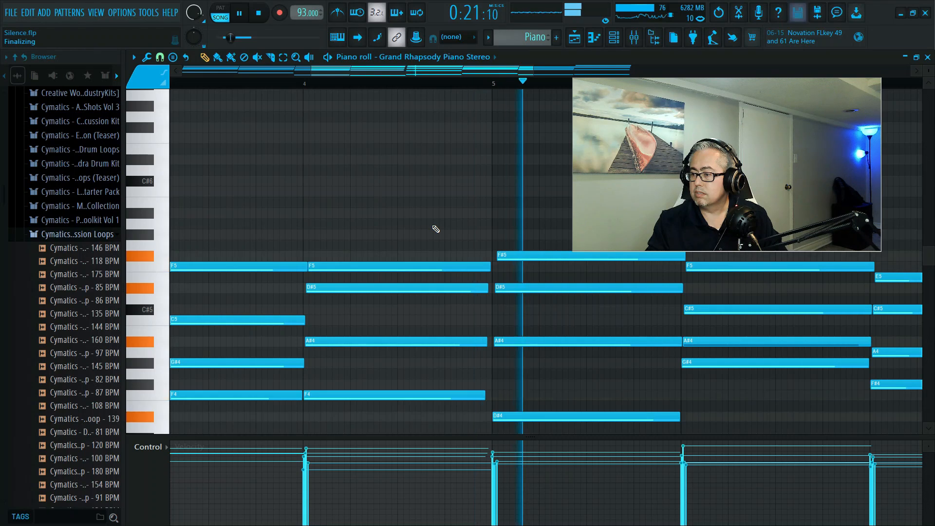
key(space)
scroll(611, 335, down, 3)
scroll(543, 321, up, 1)
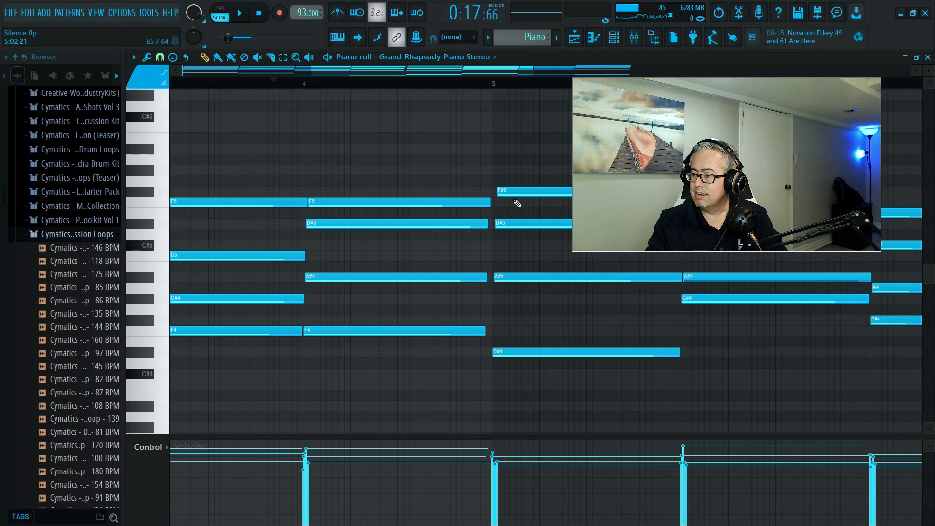
key(space)
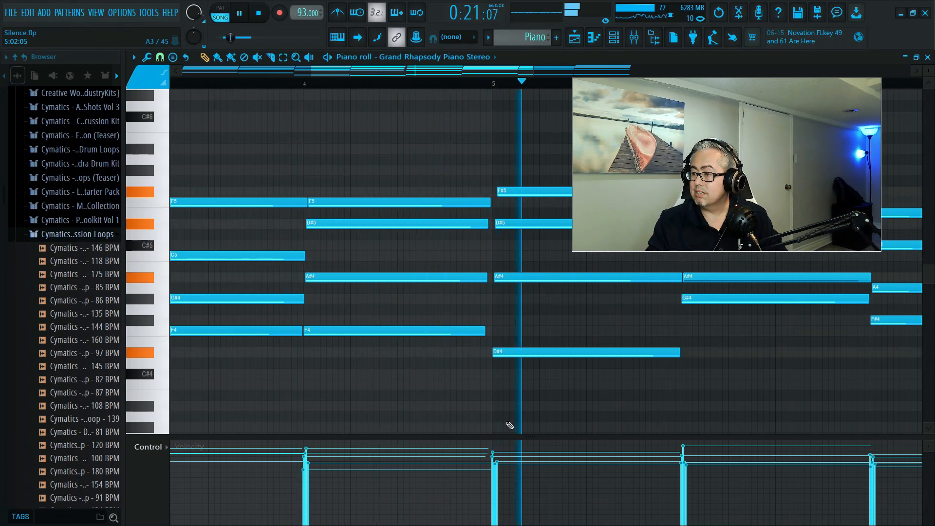
key(space)
- Try a higher velocity for the low D# at the start of the bar 5 chord
drag(490, 449, 492, 446)
key(space)
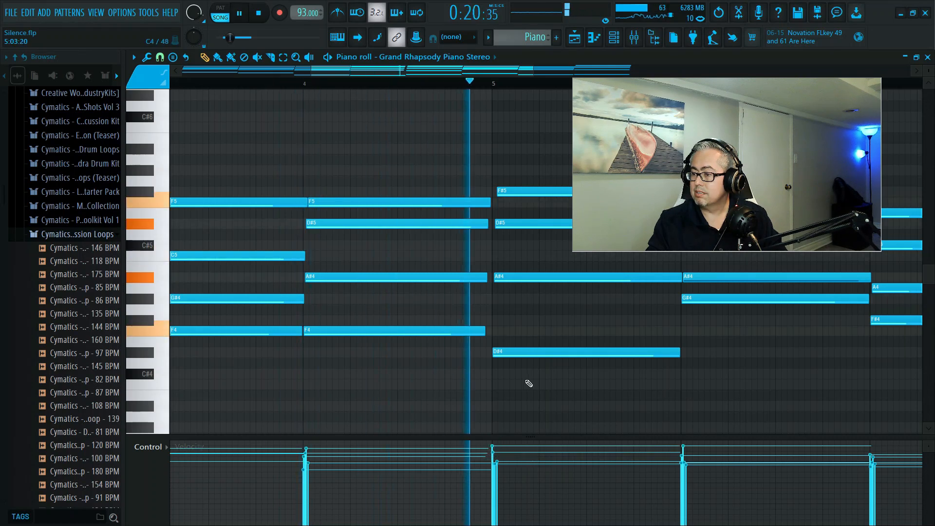
key(space)
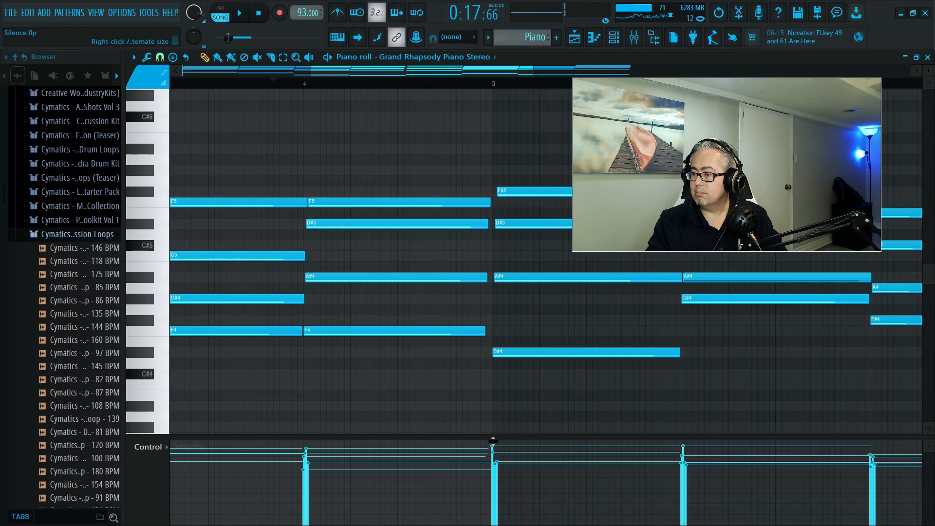
click(492, 455)
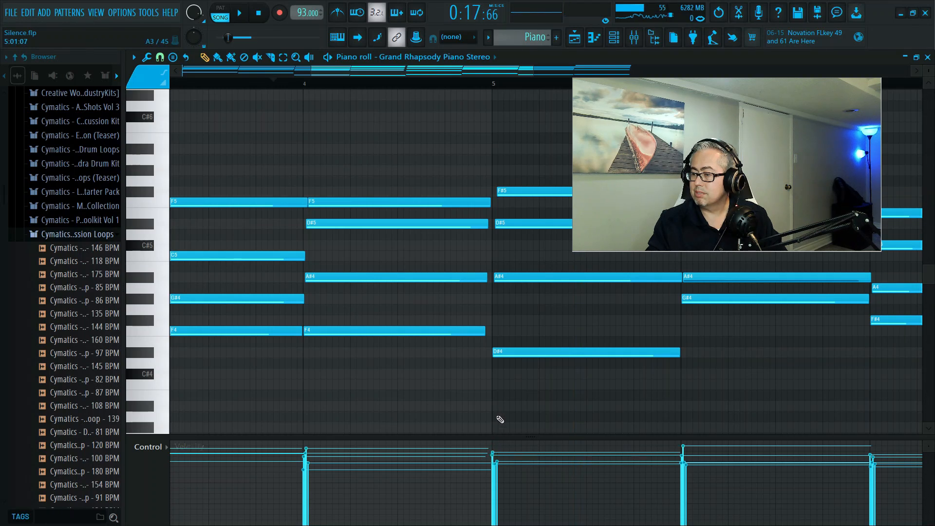
- Raise the velocity of the F#5 note in the bar 5 chord and play the piano part from late in bar 3
key(space)
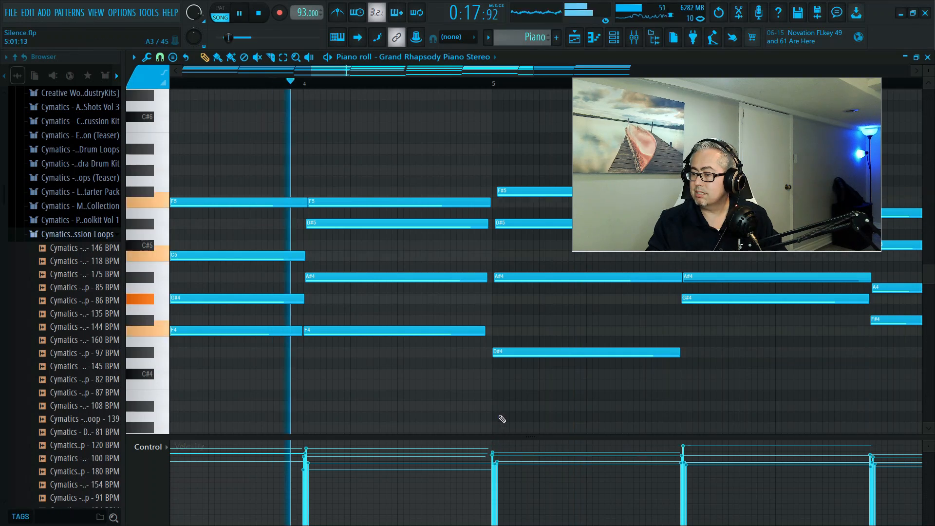
click(498, 444)
click(495, 449)
key(space)
key(space)
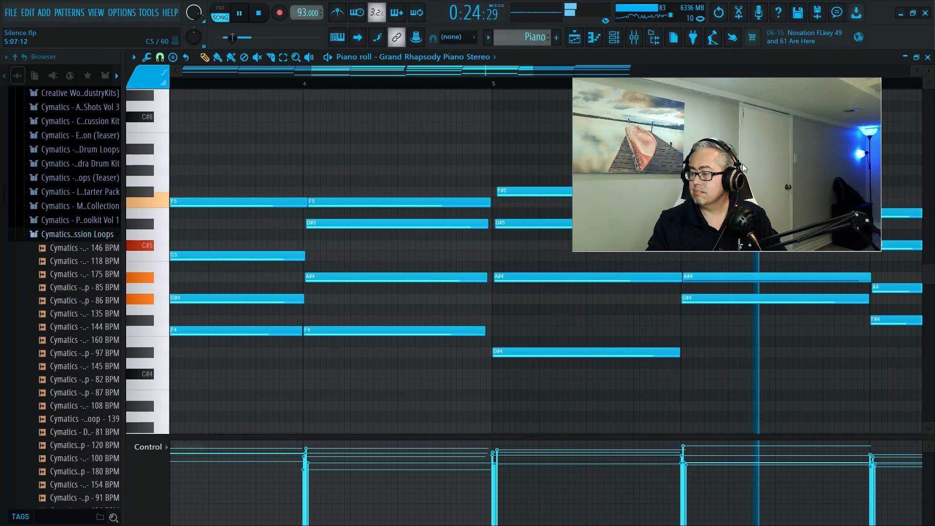
drag(762, 150, 527, 299)
scroll(744, 317, down, 1)
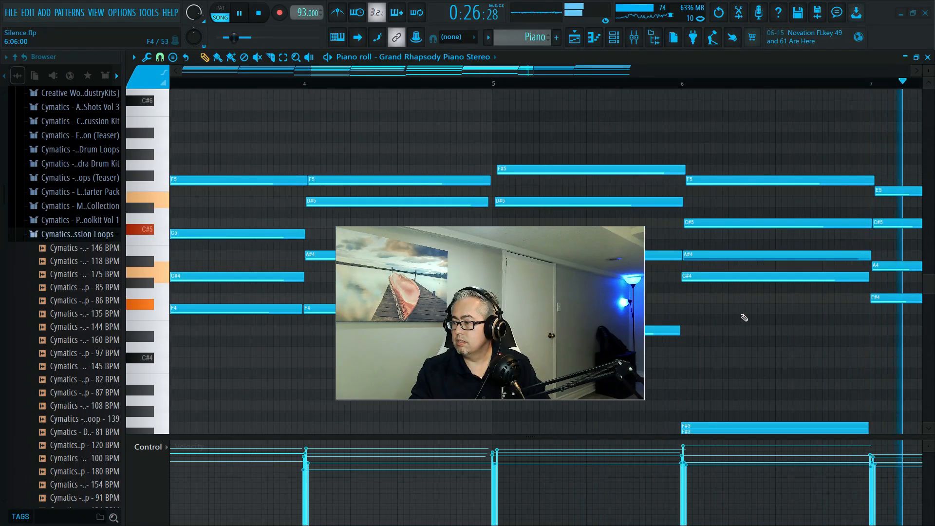
scroll(744, 318, down, 2)
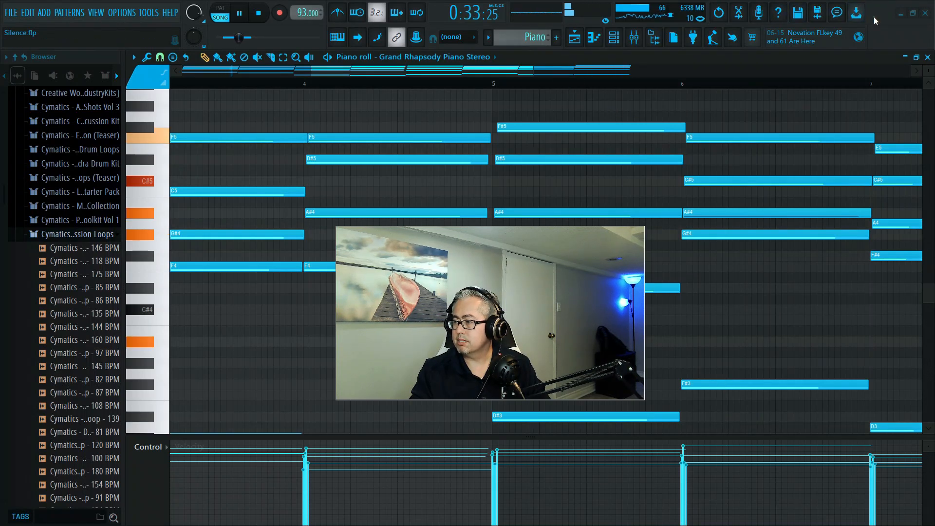
key(space)
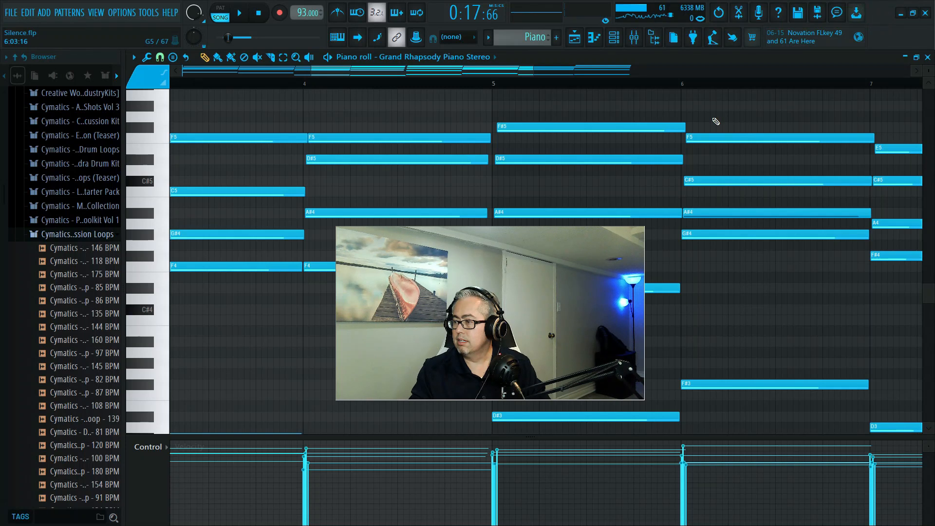
- Play the chord change from late in bar 5 into bar 6
click(637, 88)
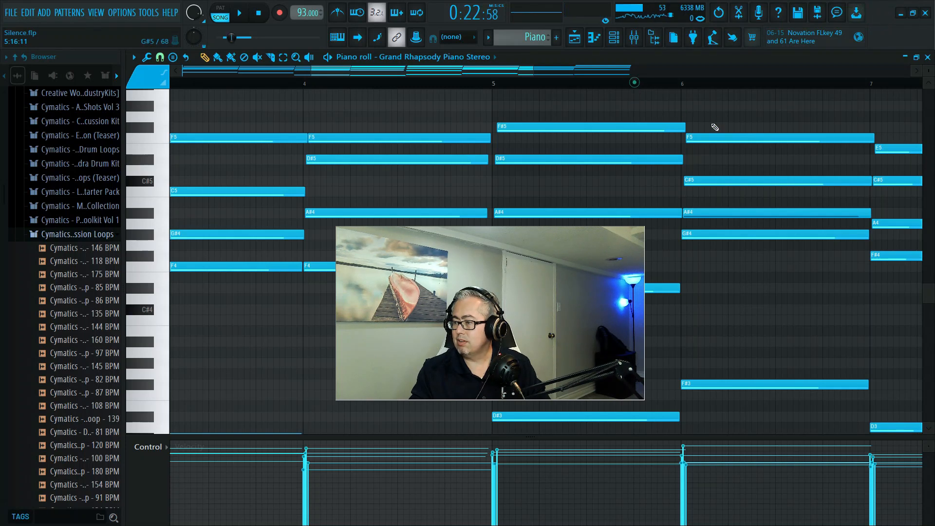
key(space)
key(space)
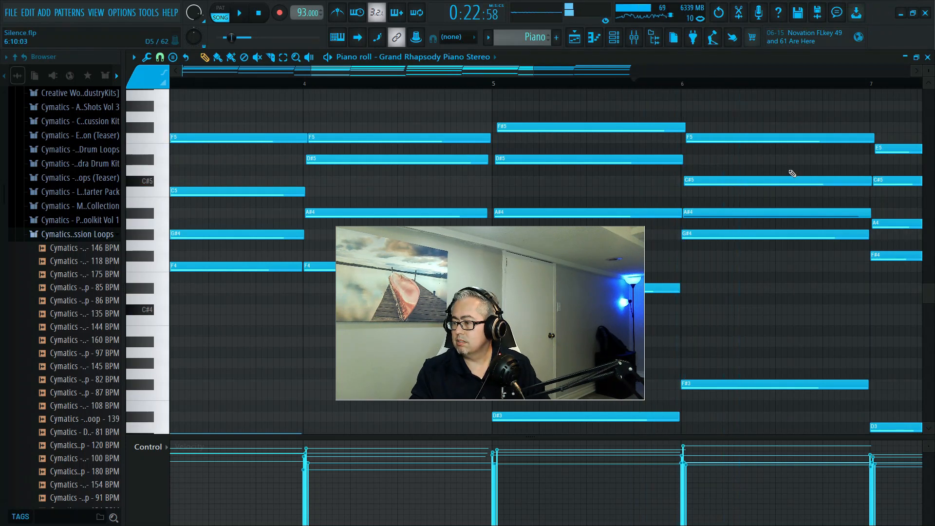
- Shift the F#3 bass note in bar 6 off its chord, raise its velocity, and return it to the start of bar 6
scroll(792, 174, down, 5)
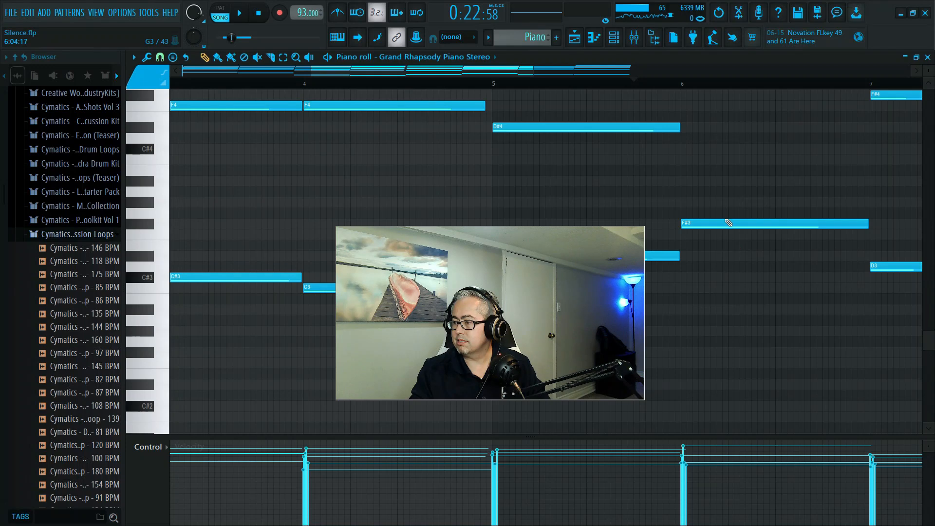
click(724, 222)
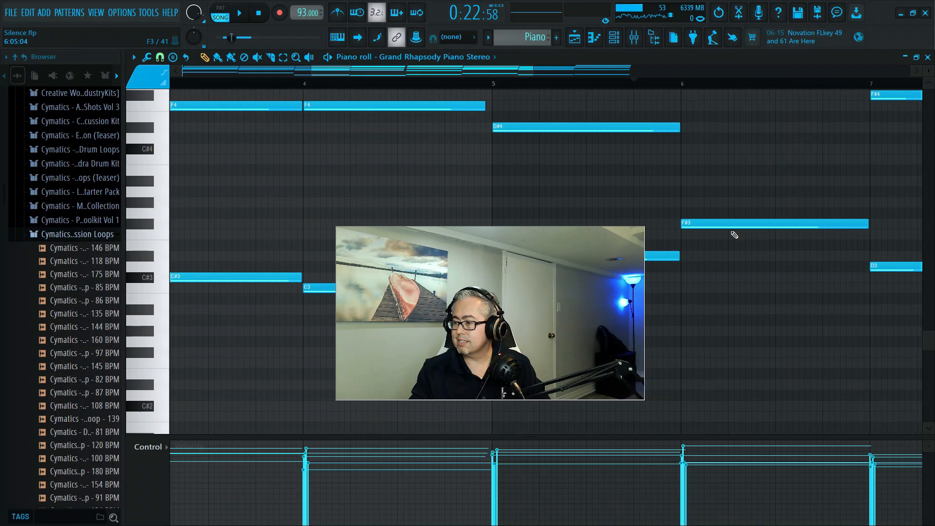
drag(718, 224, 773, 227)
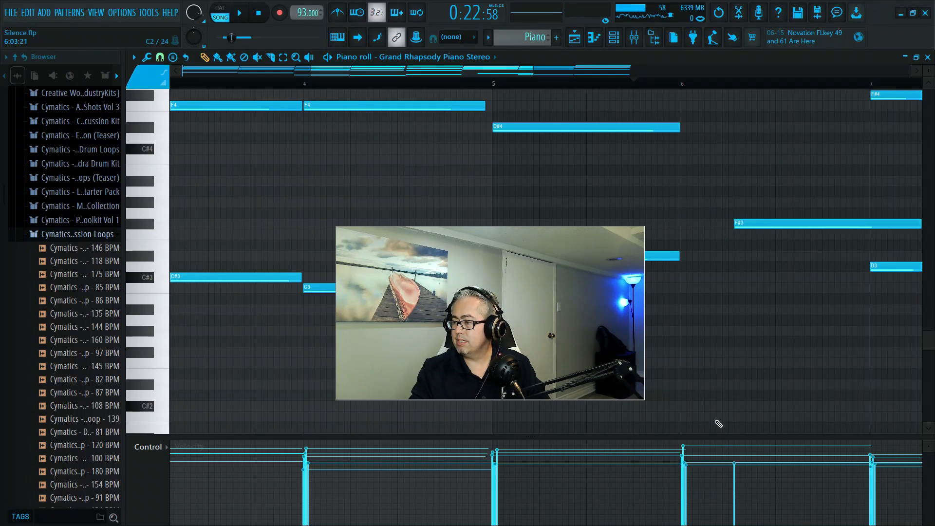
click(734, 452)
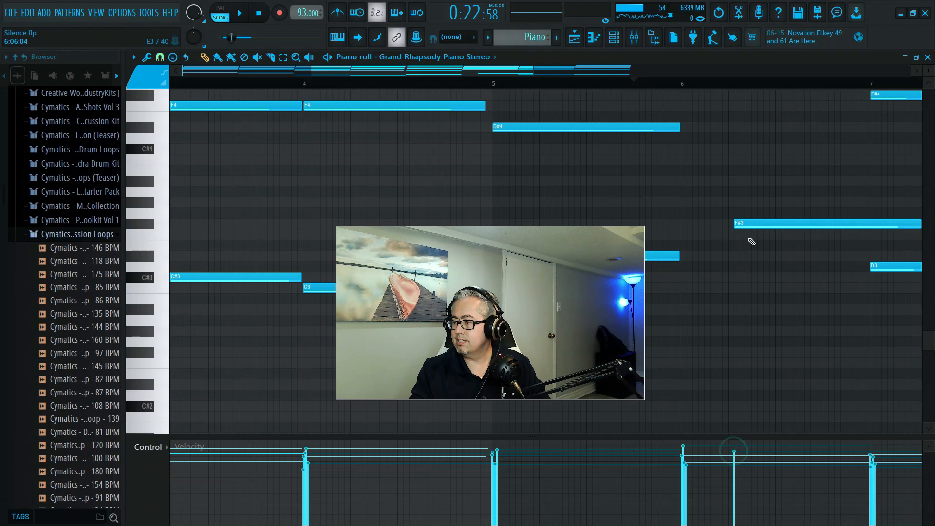
drag(769, 222, 713, 216)
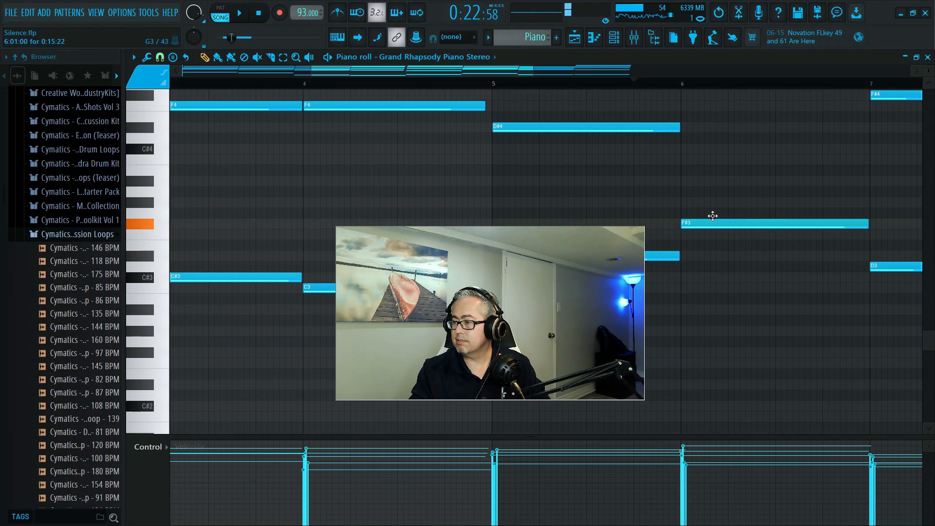
- Play the piano part from late in bar 5 to check the F#3 bass note's new velocity in context
key(space)
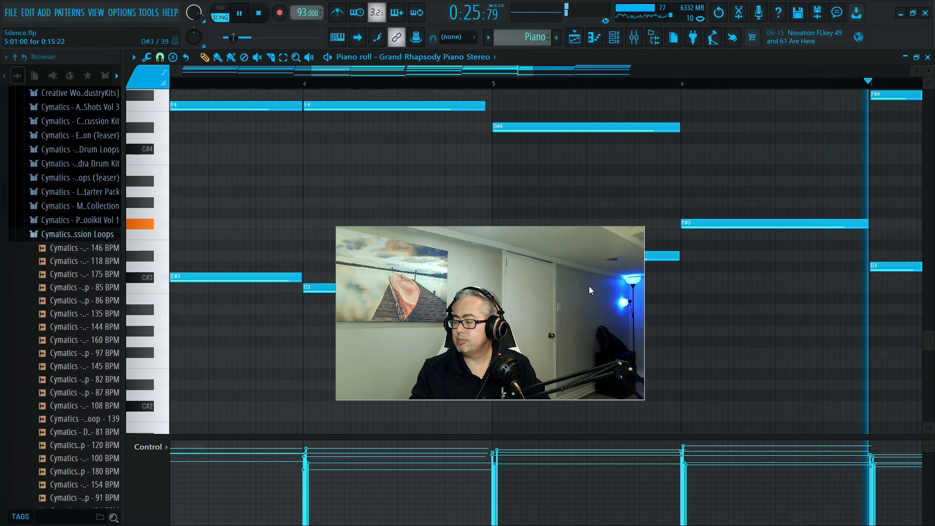
drag(590, 286, 776, 288)
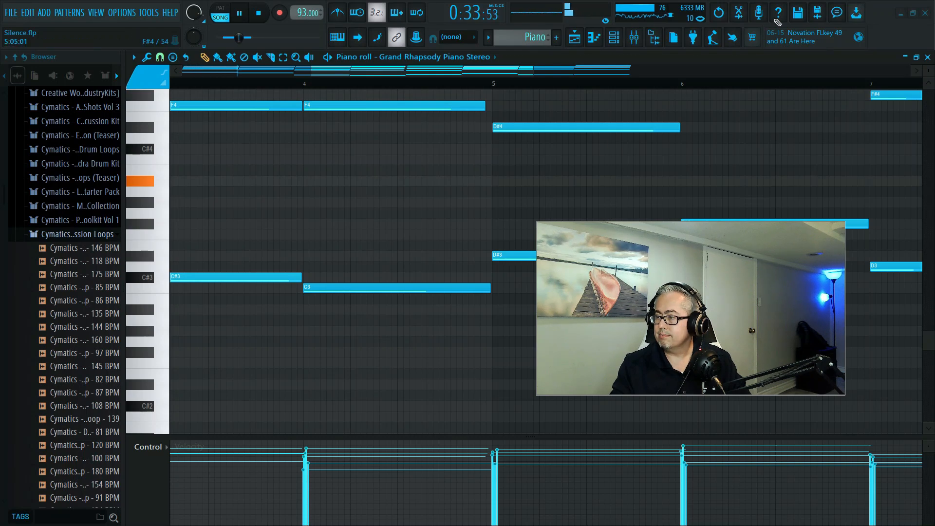
click(260, 13)
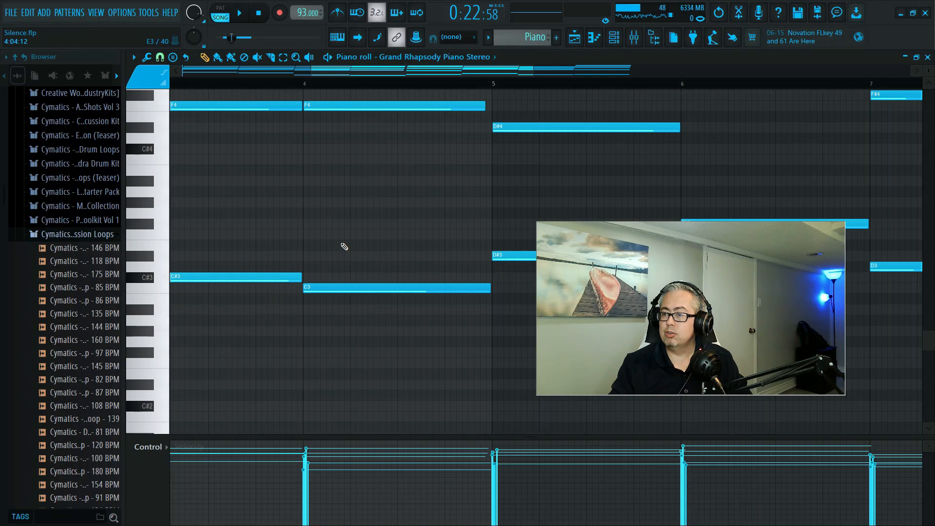
scroll(348, 224, up, 4)
scroll(348, 219, up, 3)
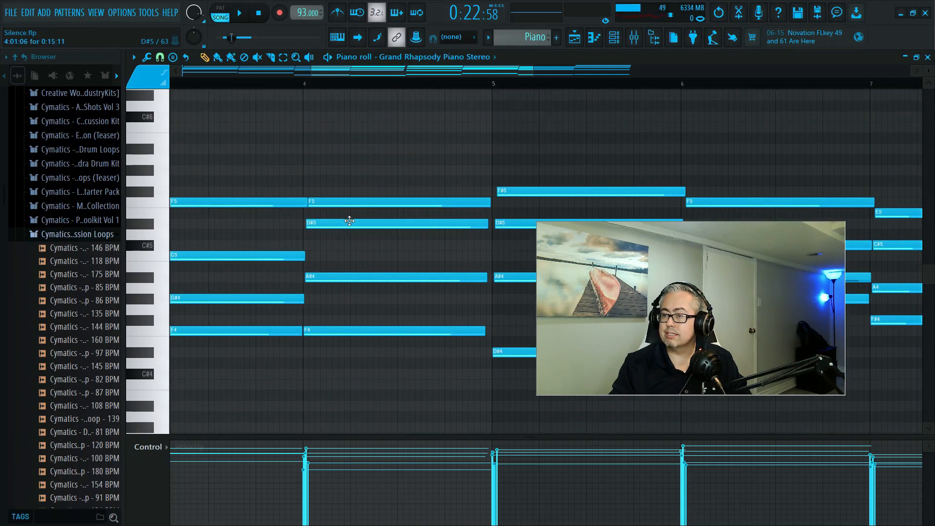
scroll(190, 171, up, 3)
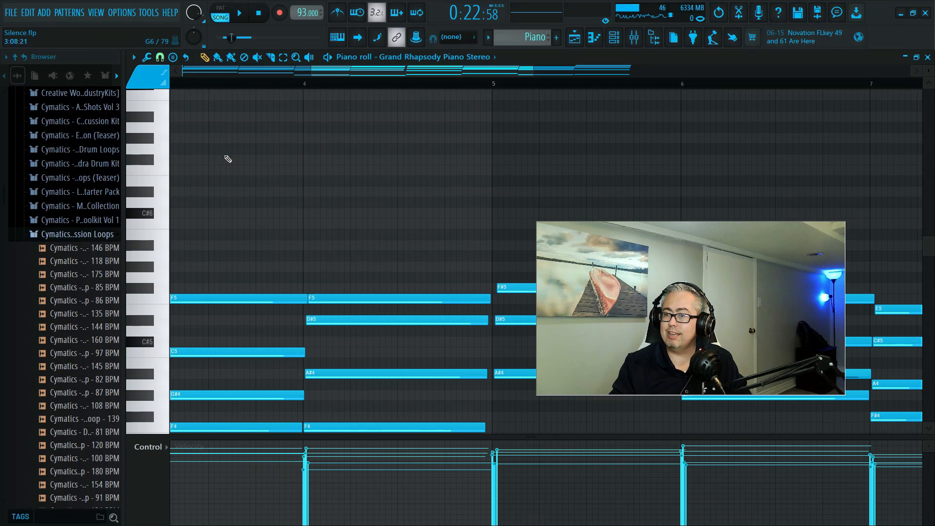
click(202, 169)
drag(233, 168, 201, 166)
right_click(205, 170)
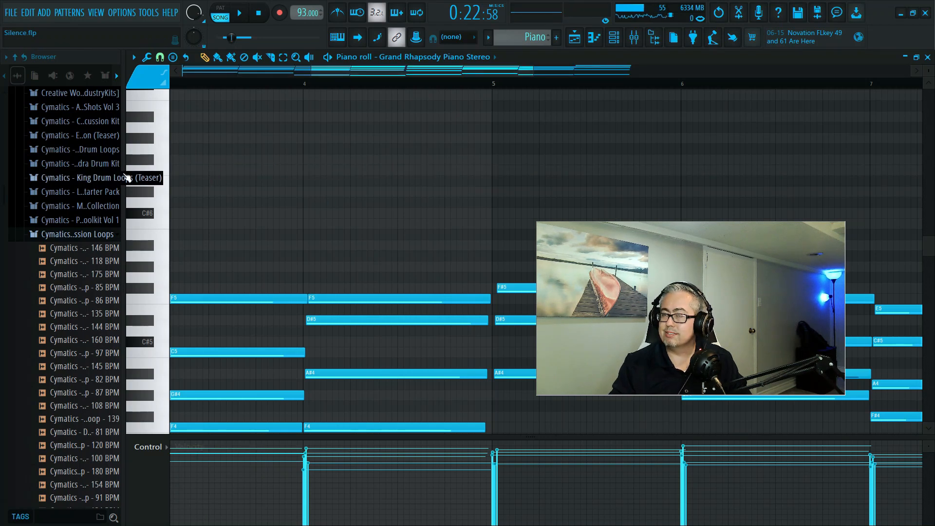